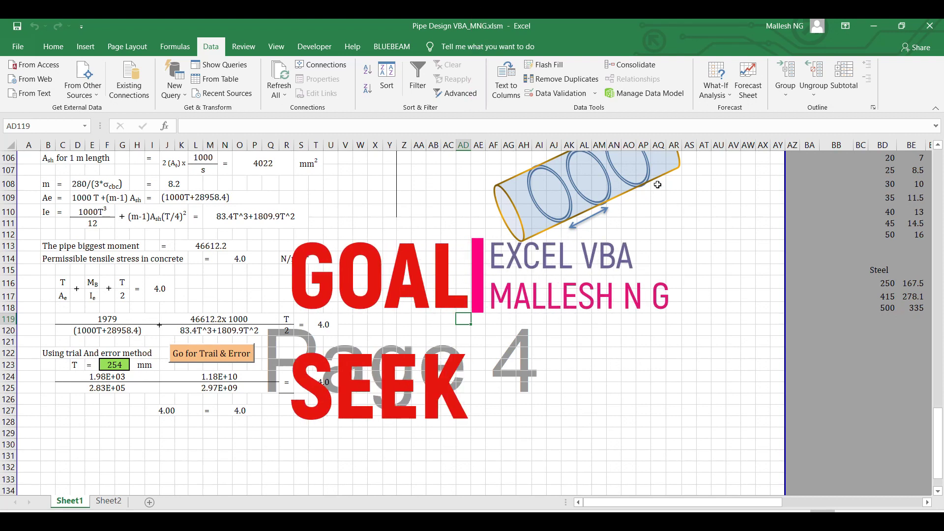
Dismiss the What-If Analysis list, then inspect the stress-condition block, C116 and the I116 formula.
left_click(224, 235)
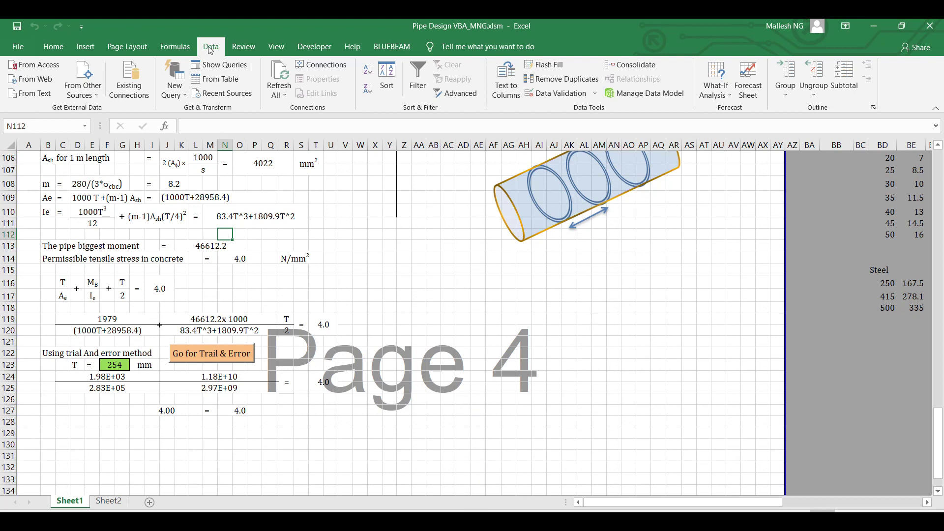
left_click(726, 97)
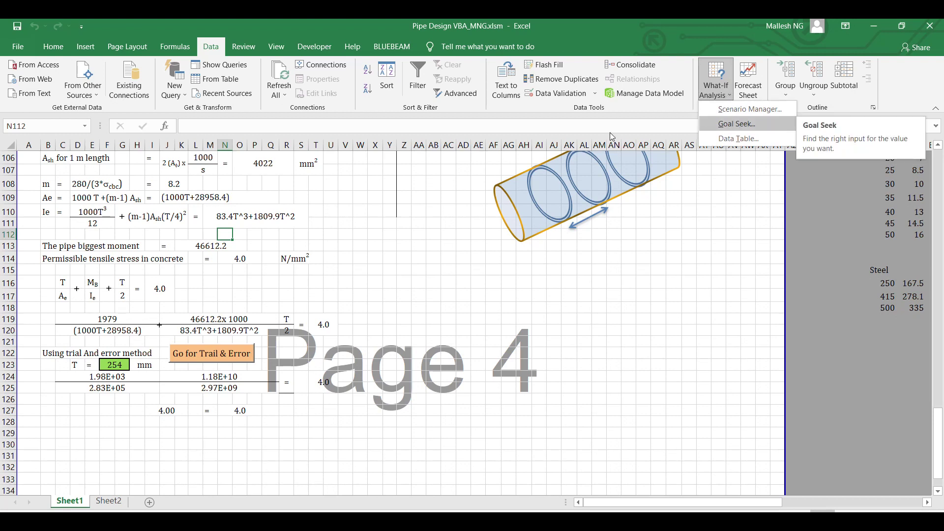
left_click(287, 269)
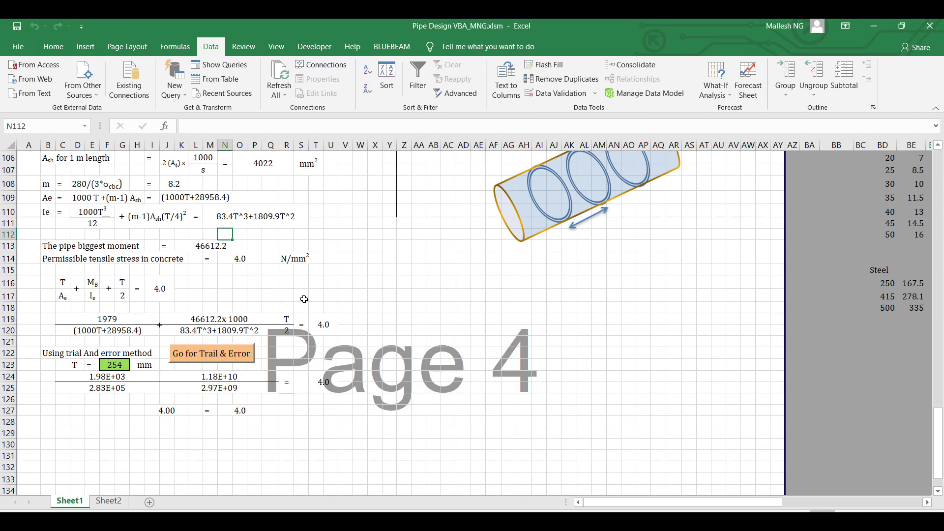
left_click_drag(47, 270, 188, 307)
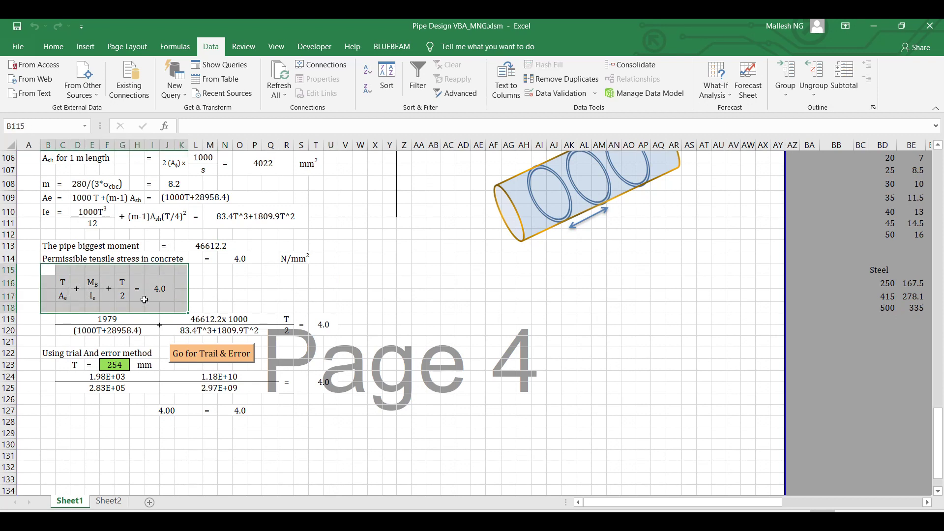
left_click(155, 290)
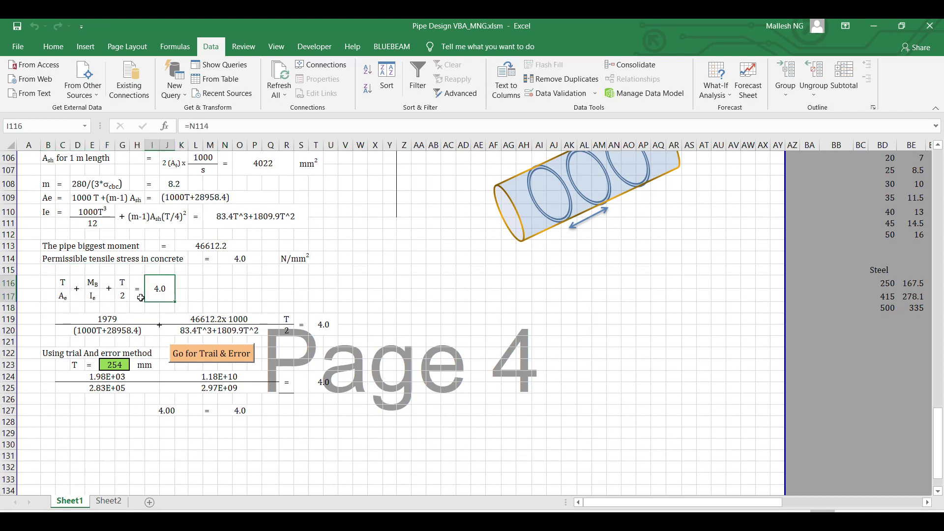
left_click(62, 281)
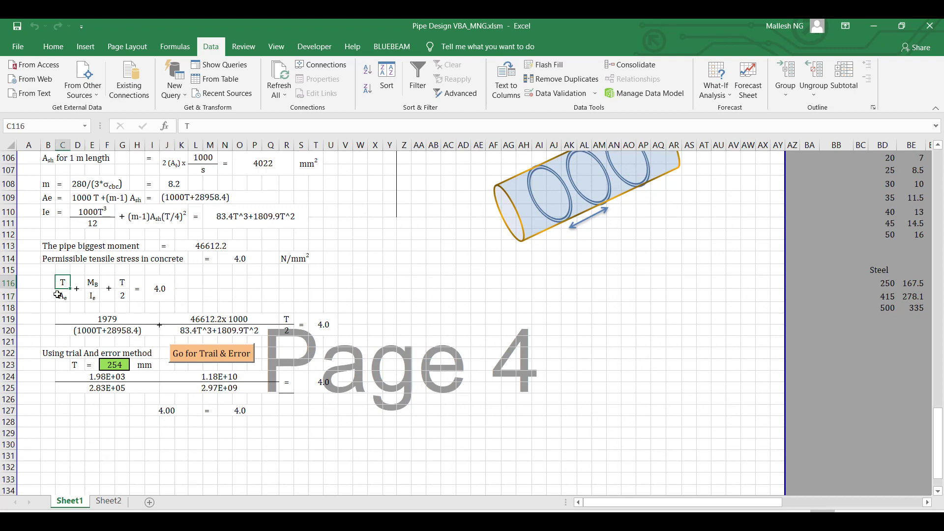
left_click(161, 285)
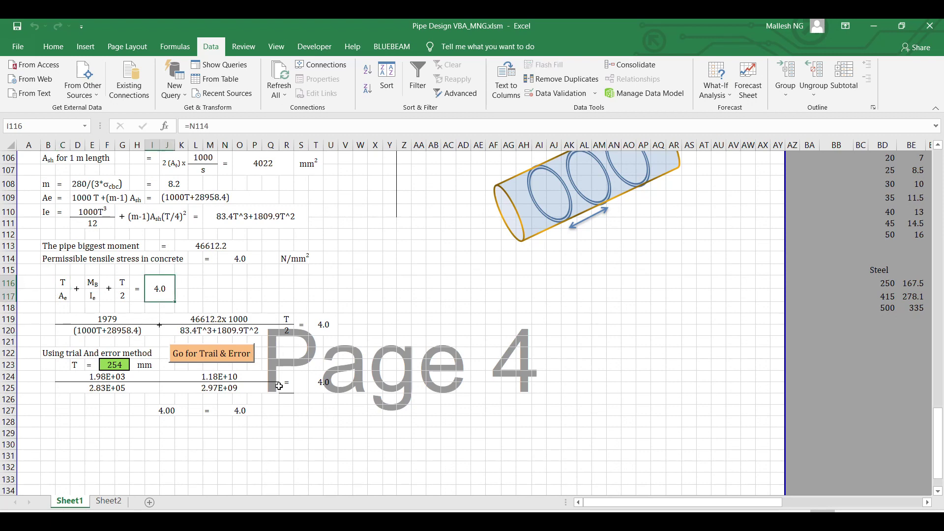
scroll(171, 437, "up", 7)
scroll(171, 438, "up", 20)
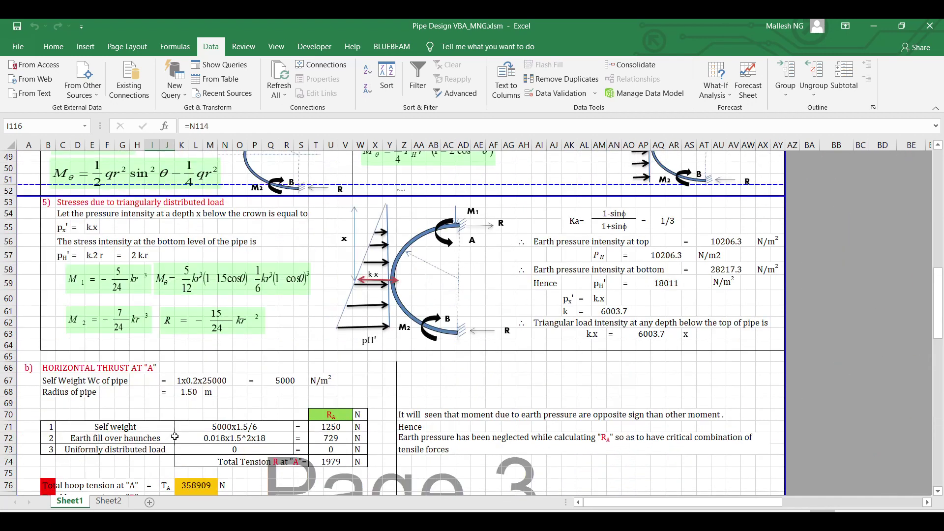
scroll(231, 403, "down", 19)
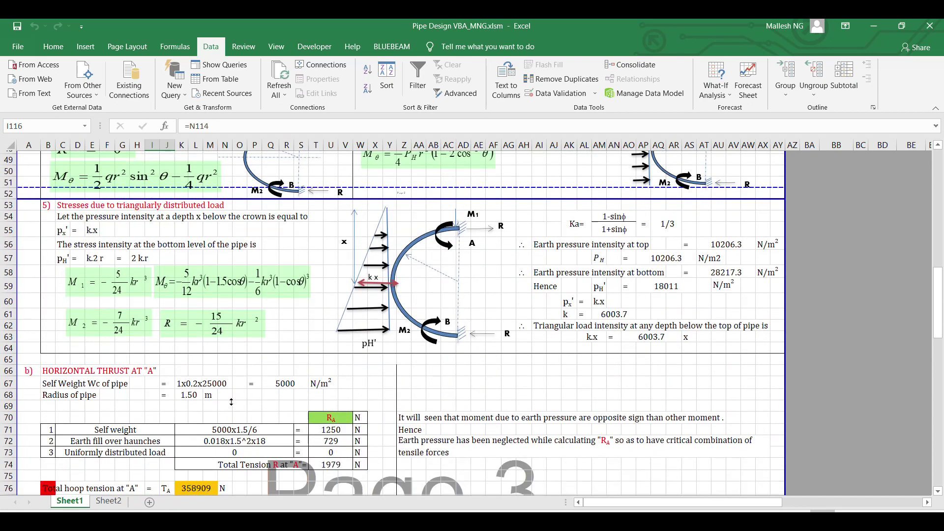
scroll(162, 378, "down", 9)
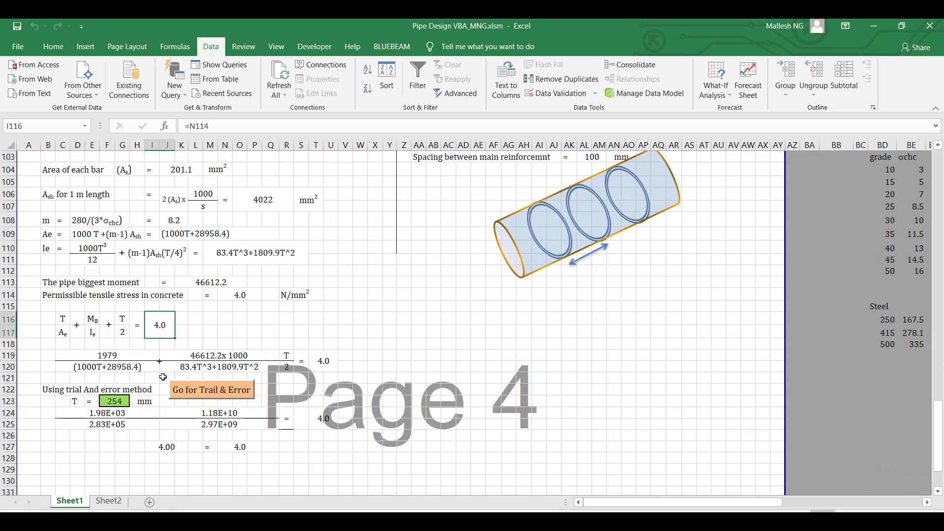
scroll(163, 377, "down", 1)
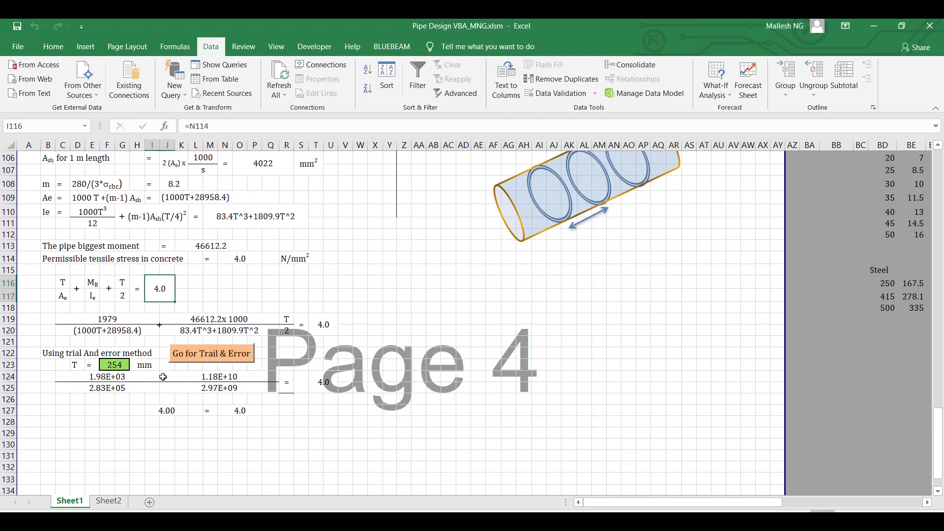
Recheck T = 254 and the permissible-stress units, then select fraction rows B124:T125.
left_click(111, 366)
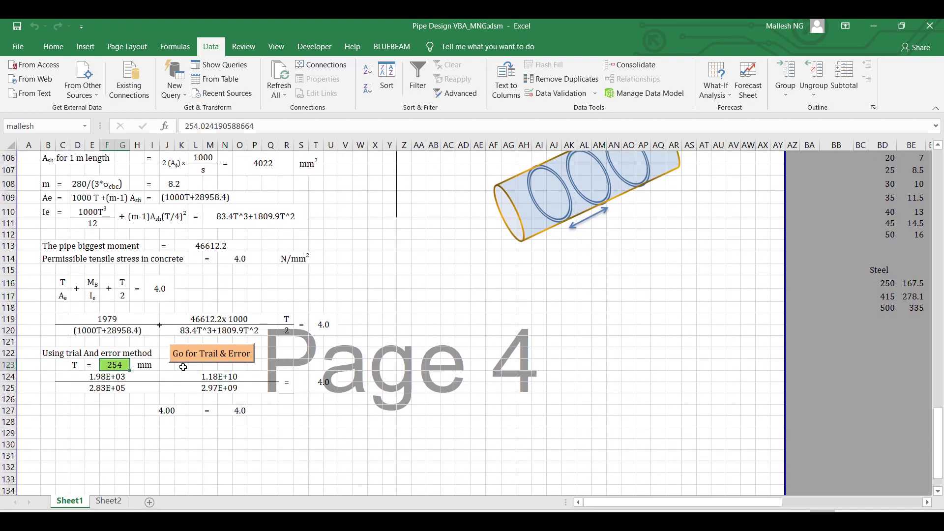
left_click_drag(38, 271, 176, 313)
left_click(240, 285)
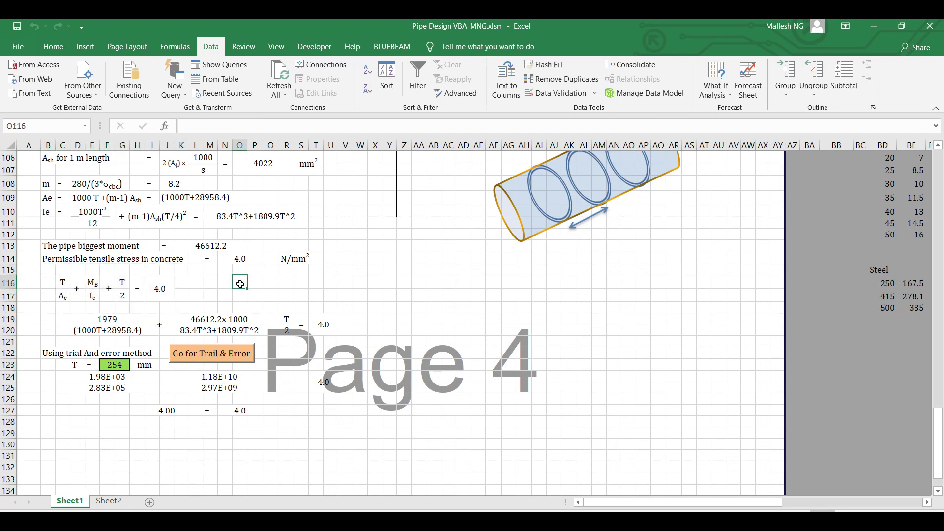
left_click(63, 281)
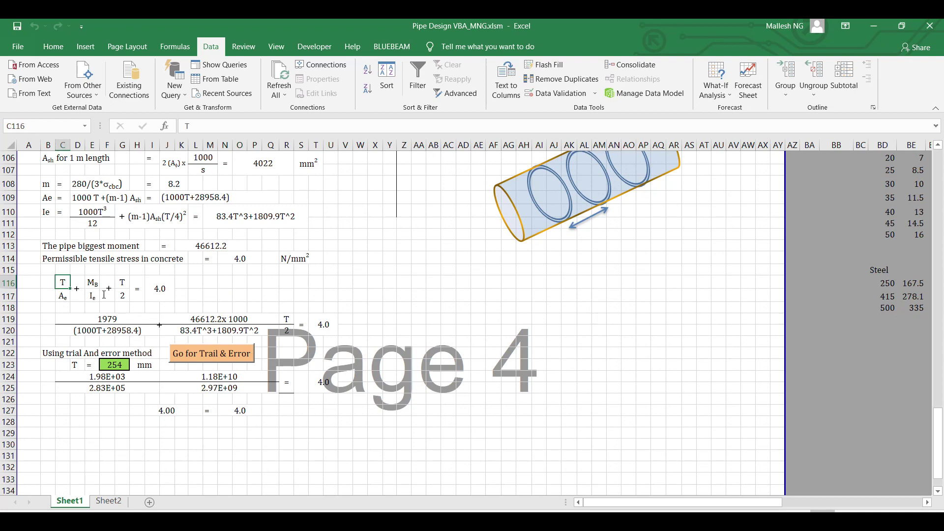
left_click(159, 289)
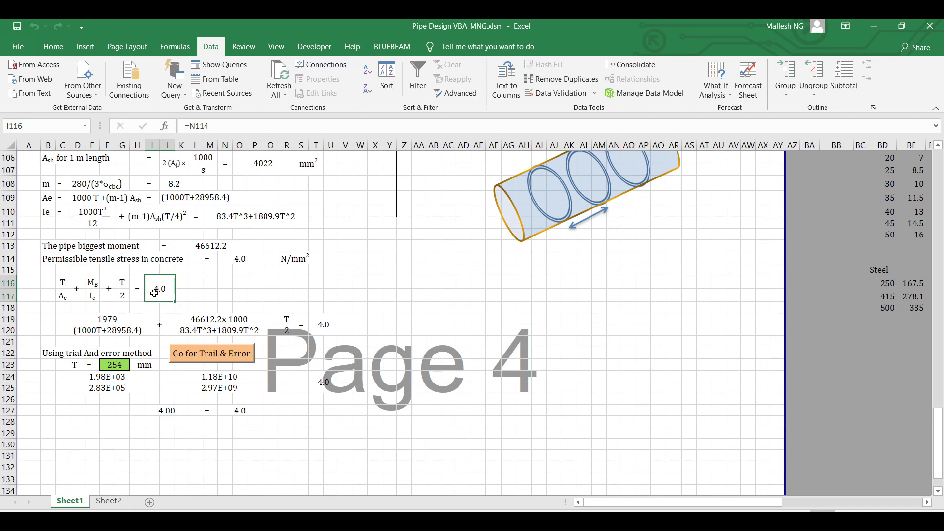
left_click(288, 256)
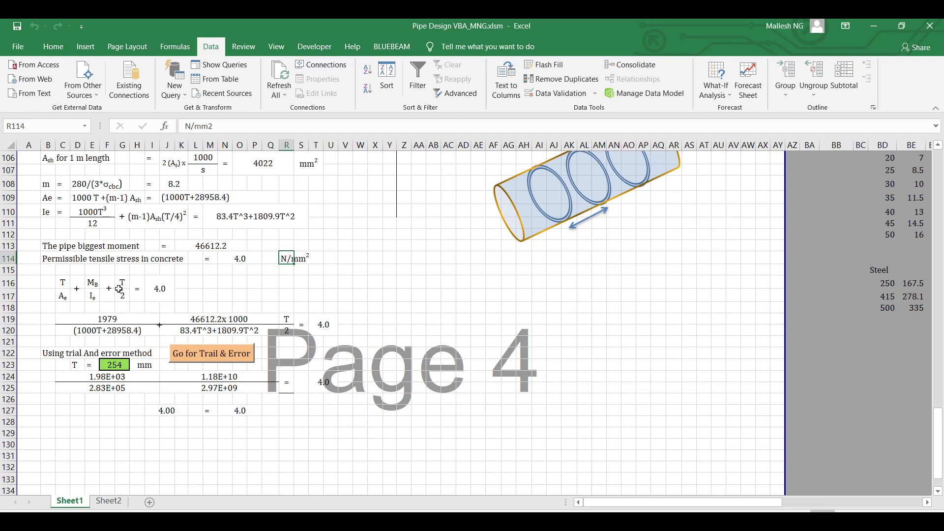
mouse_move(47, 269)
left_mouse_down()
mouse_move(115, 309)
mouse_move(188, 305)
left_mouse_up()
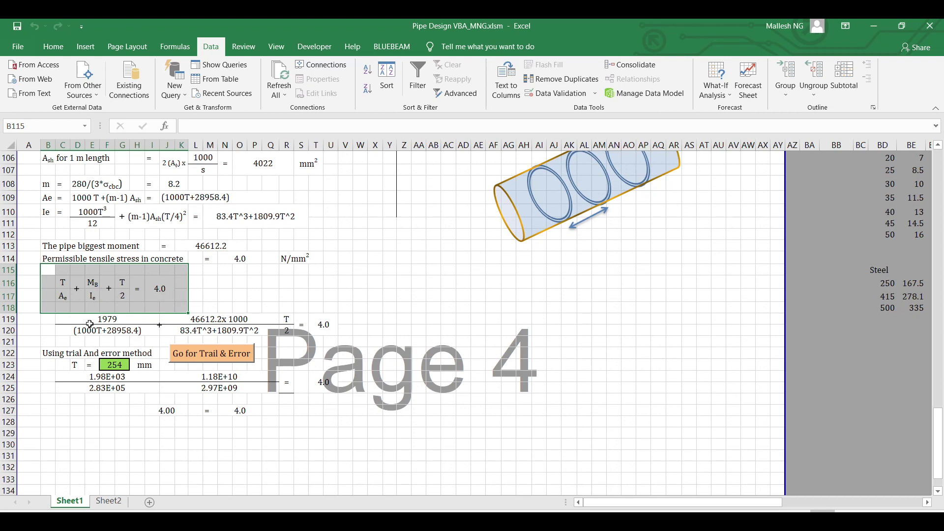
left_click(114, 364)
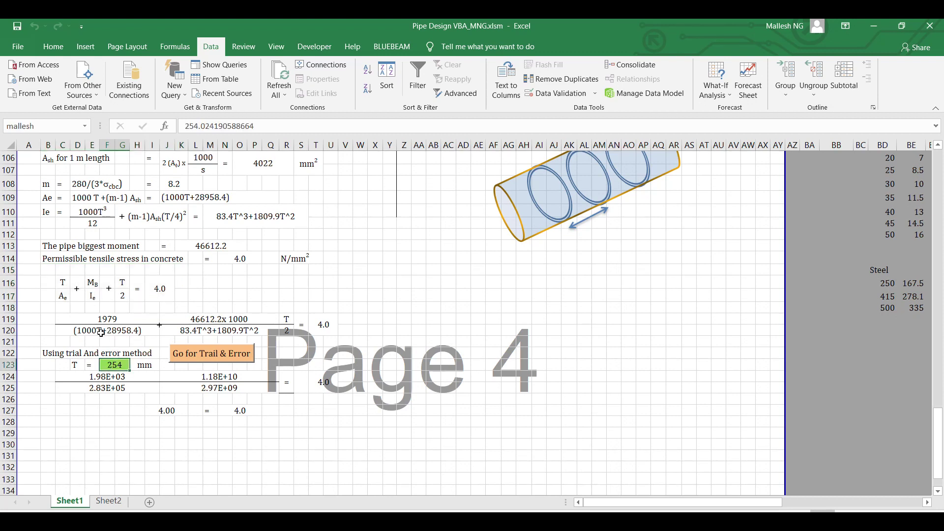
left_click_drag(106, 381, 317, 382)
Fill fraction rows B124:T125 yellow and review their formulas in C124, C125 and T124.
left_click(55, 46)
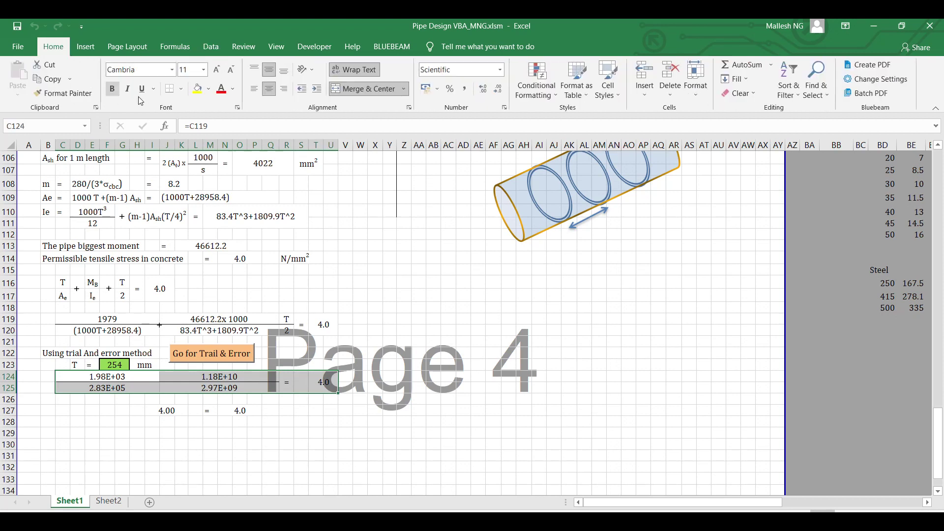
left_click(196, 90)
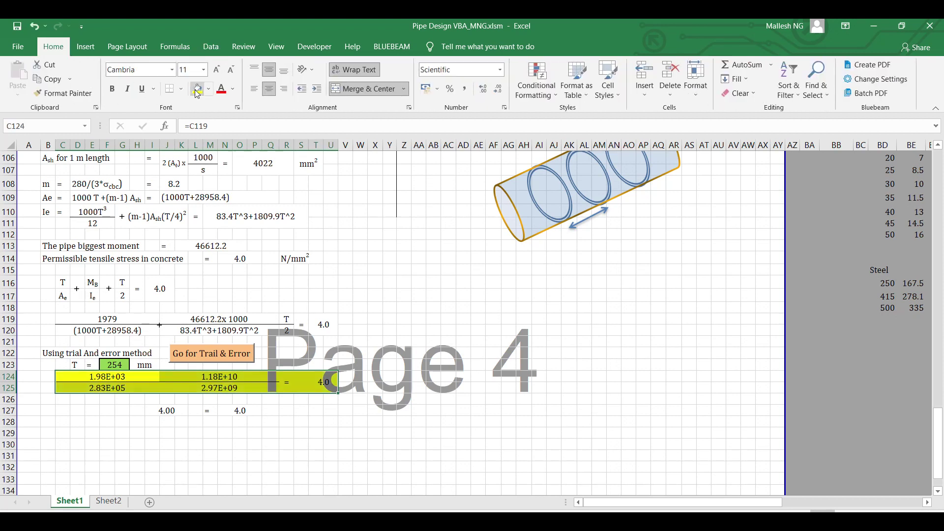
left_click(144, 389)
left_click(114, 376)
left_click(117, 387)
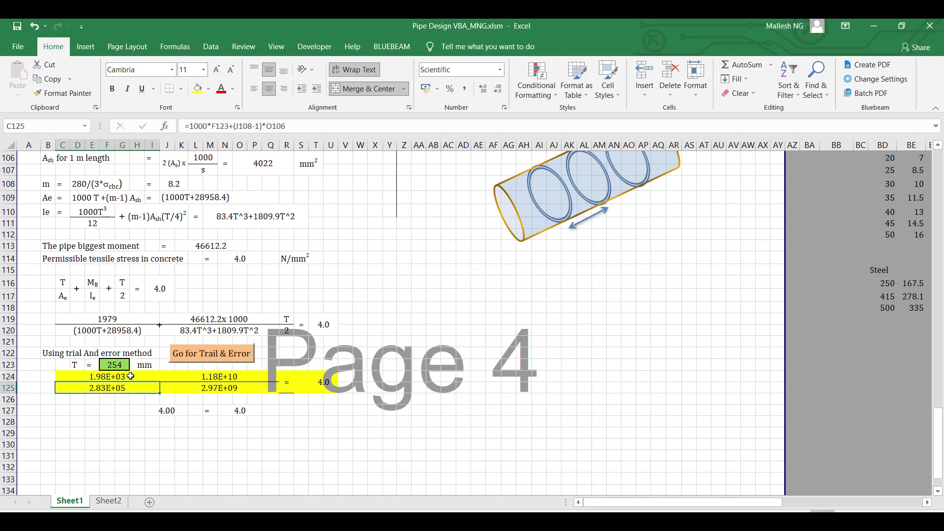
left_click(127, 376)
left_click(217, 386)
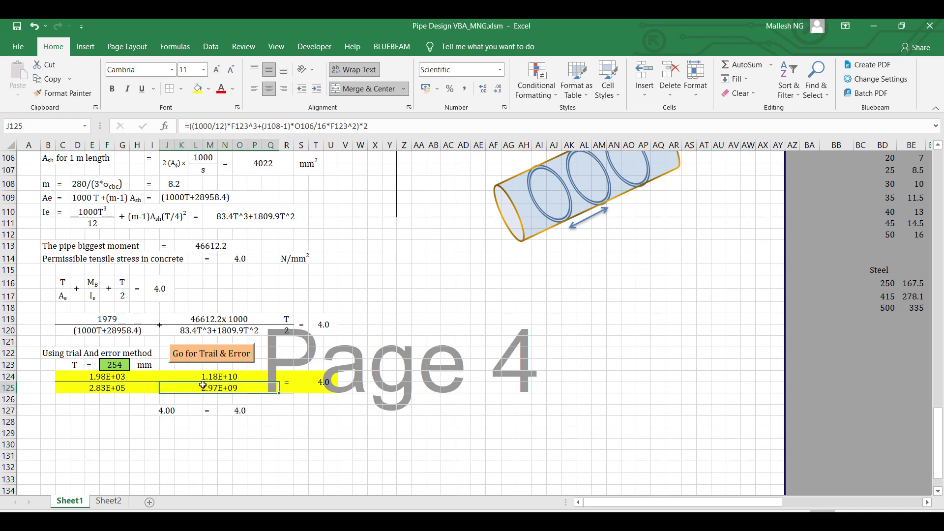
left_click(315, 384)
Review the I127 check formula without changing it and fill I127 light blue.
double_click(170, 410)
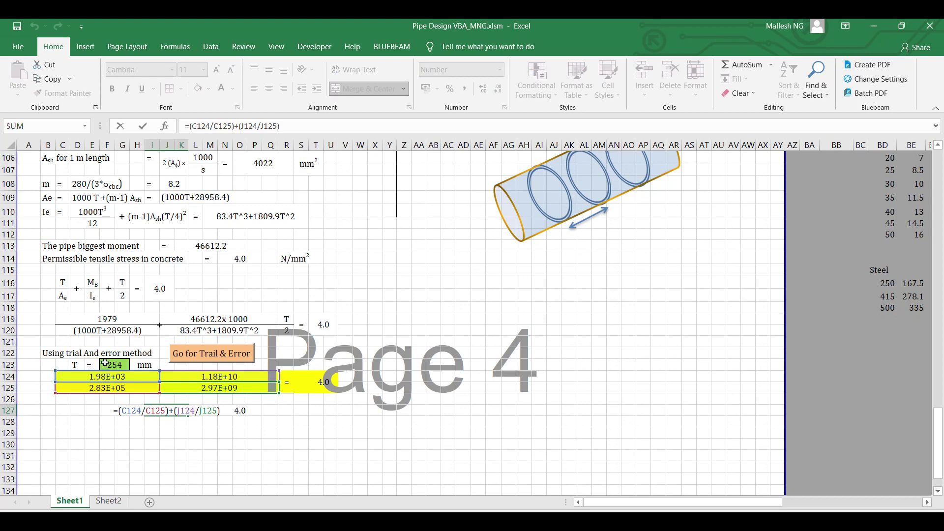
key("Escape")
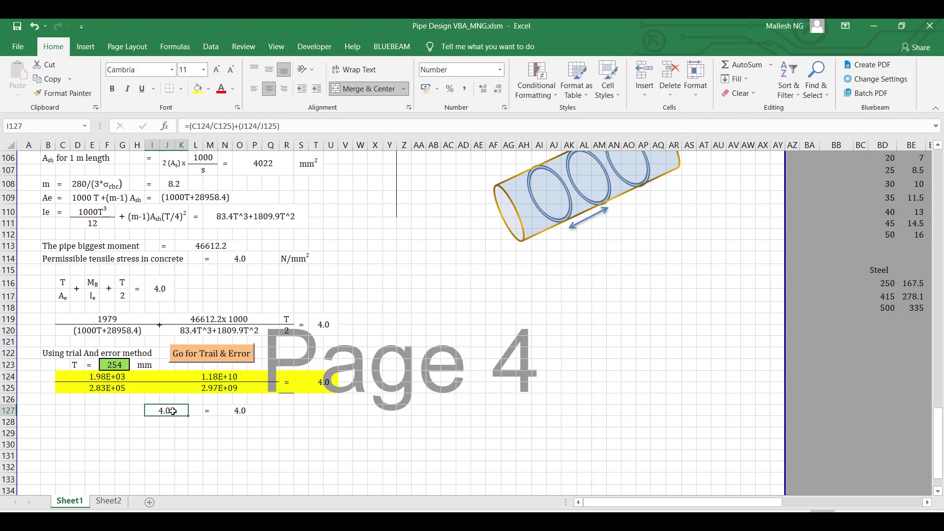
left_click(208, 89)
left_click(255, 184)
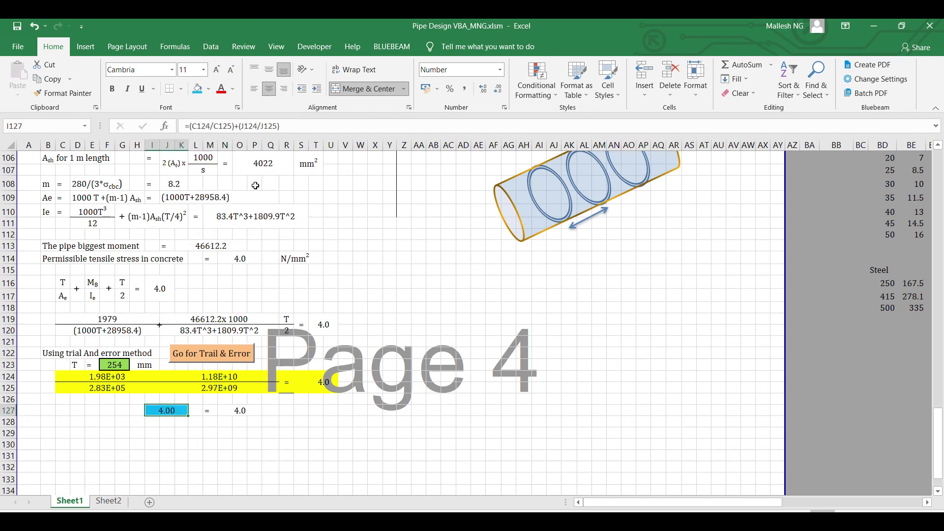
left_click(162, 442)
left_click(166, 410)
left_click(122, 367)
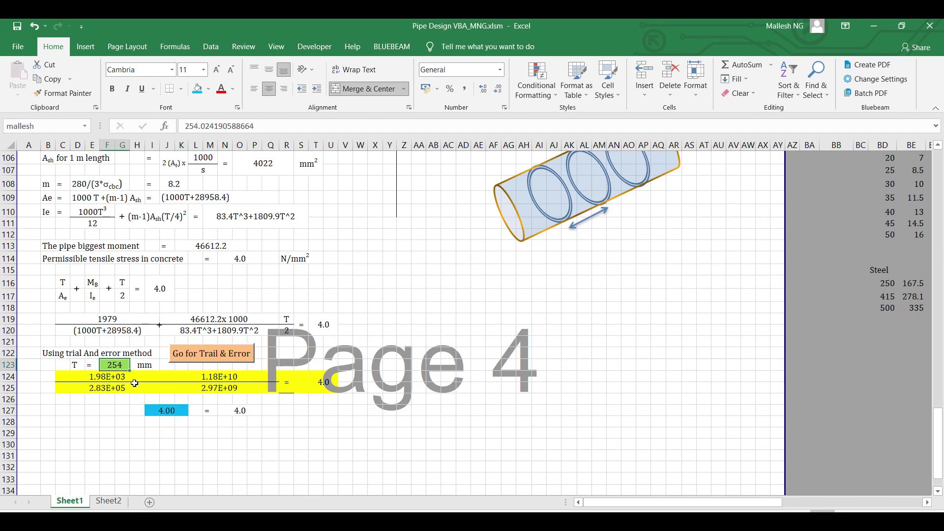
left_click(115, 367)
left_click(154, 411)
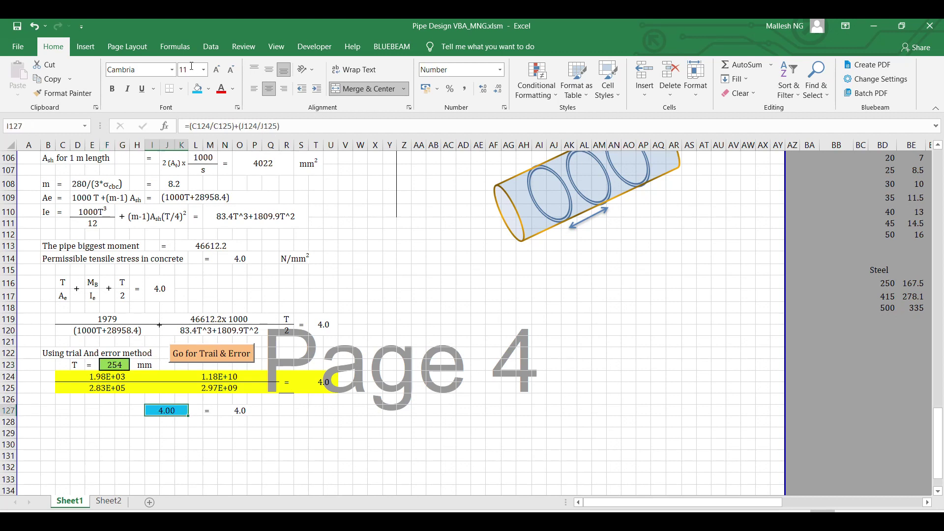
left_click(211, 47)
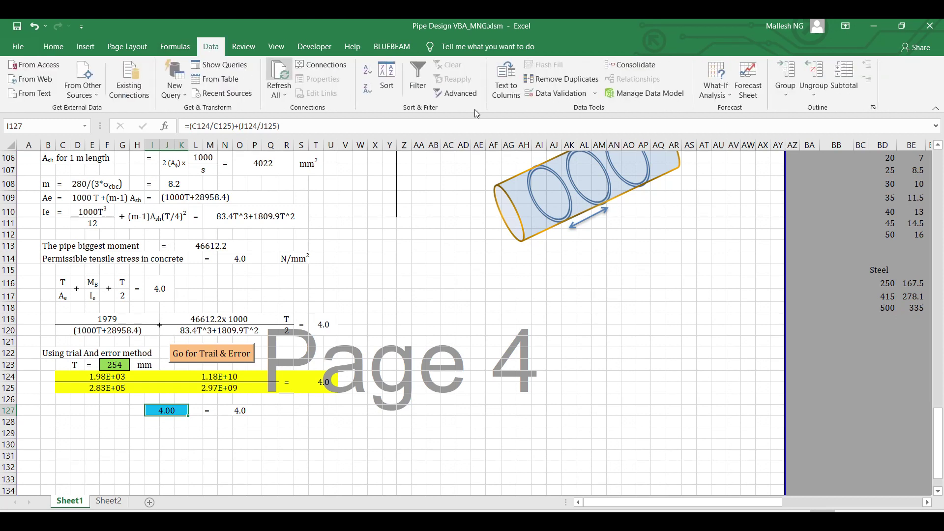
Goal Seek I127 to 4 by changing F123, giving T = 254.024 mm.
left_click(722, 87)
left_click(727, 123)
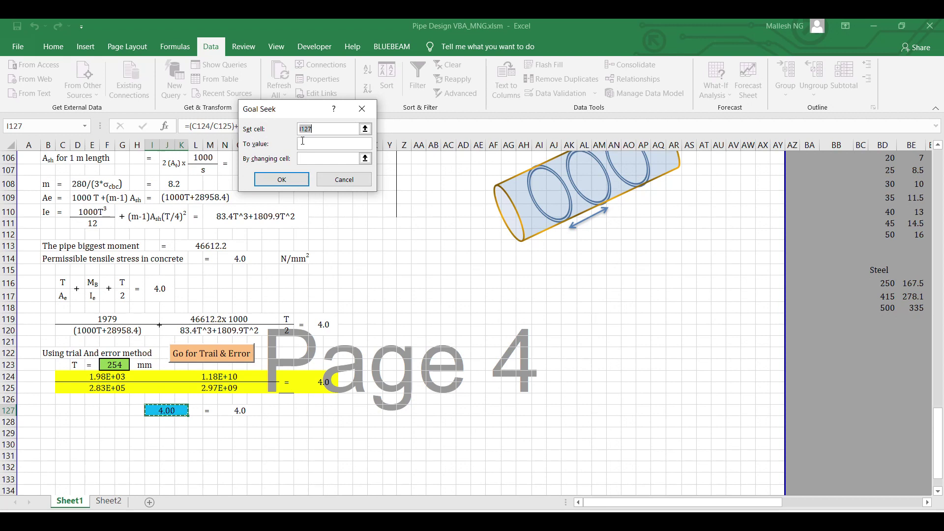
left_click(365, 129)
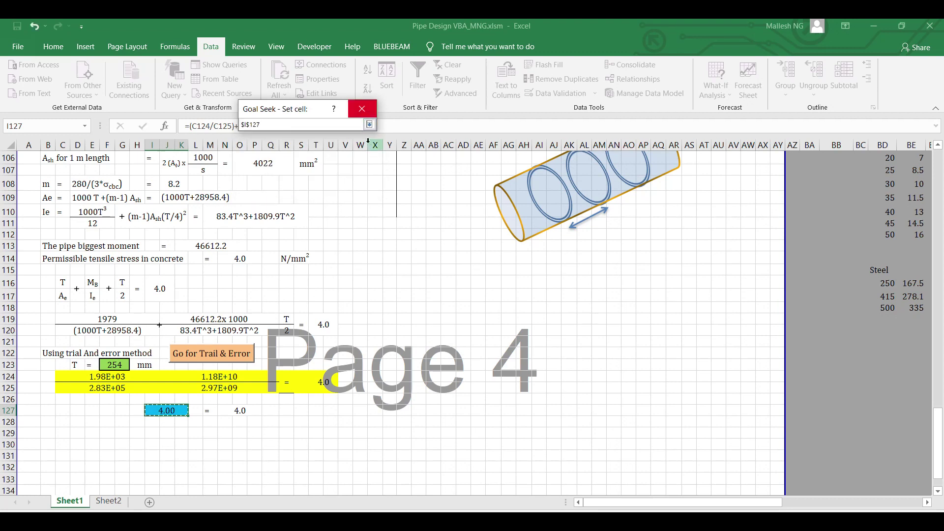
left_click(369, 125)
left_click(313, 144)
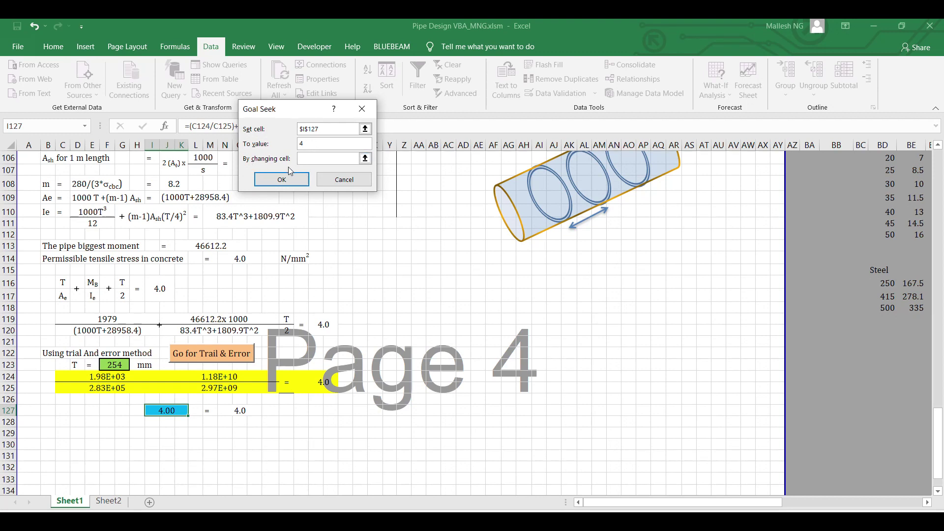
left_click(364, 159)
left_click(113, 365)
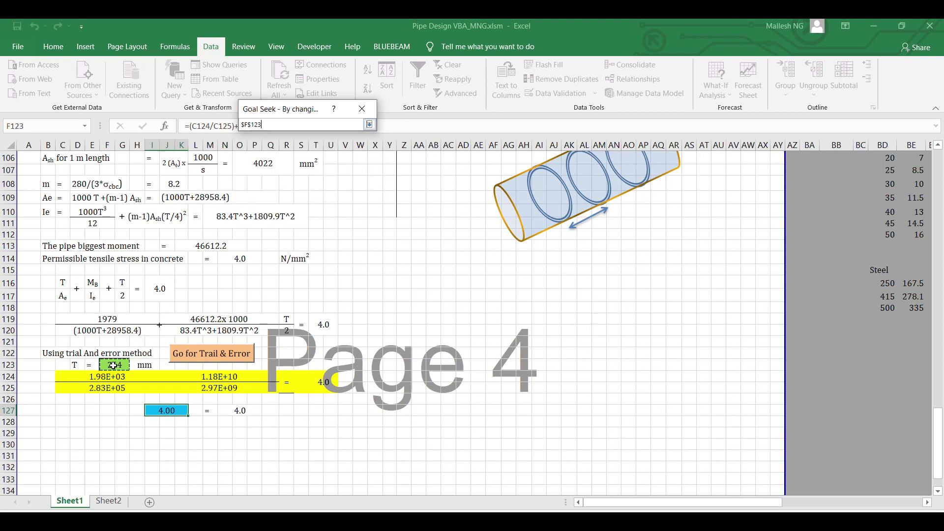
left_click(369, 124)
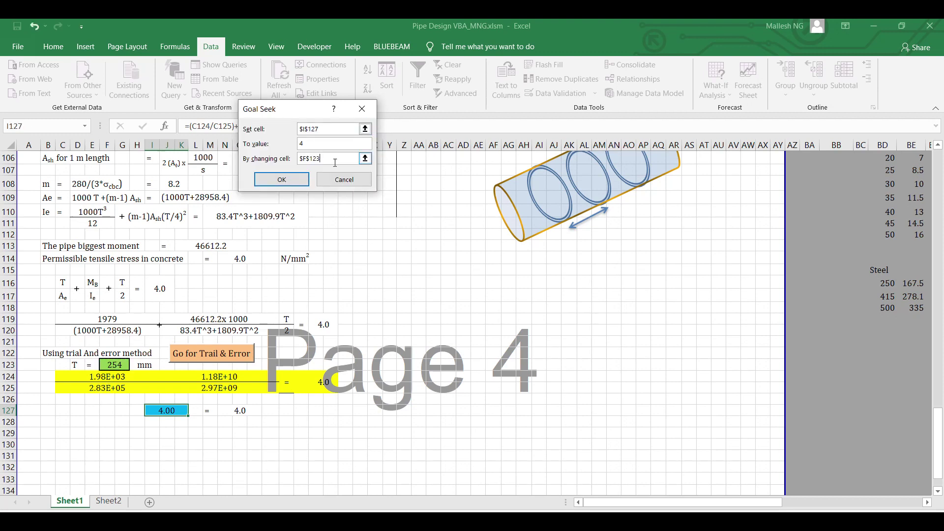
left_click(284, 180)
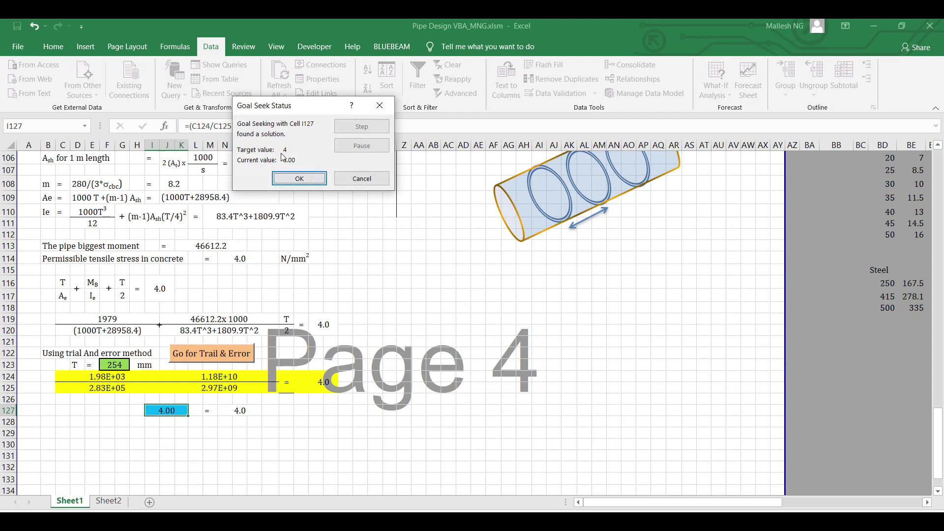
left_click(291, 181)
left_click(167, 388)
Reset the thickness T in F123 to 1.
left_click(118, 365)
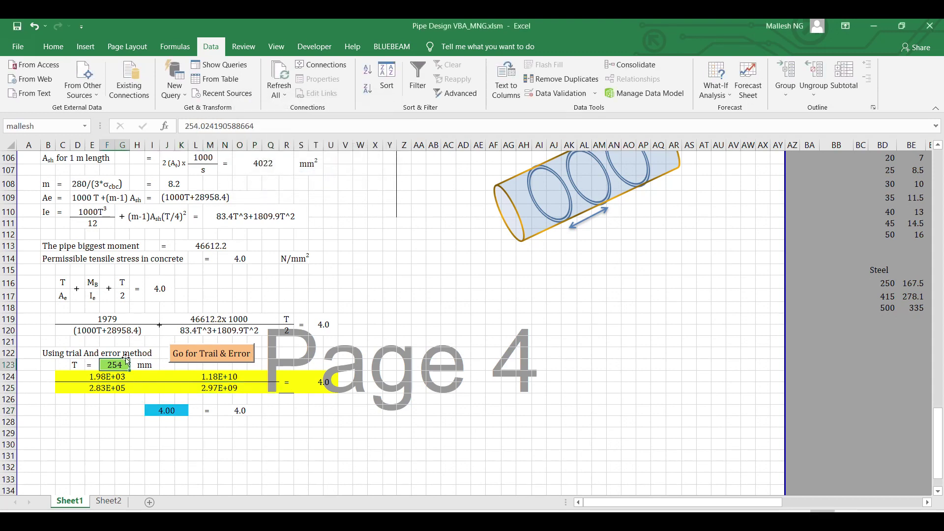
type("1")
left_click(375, 353)
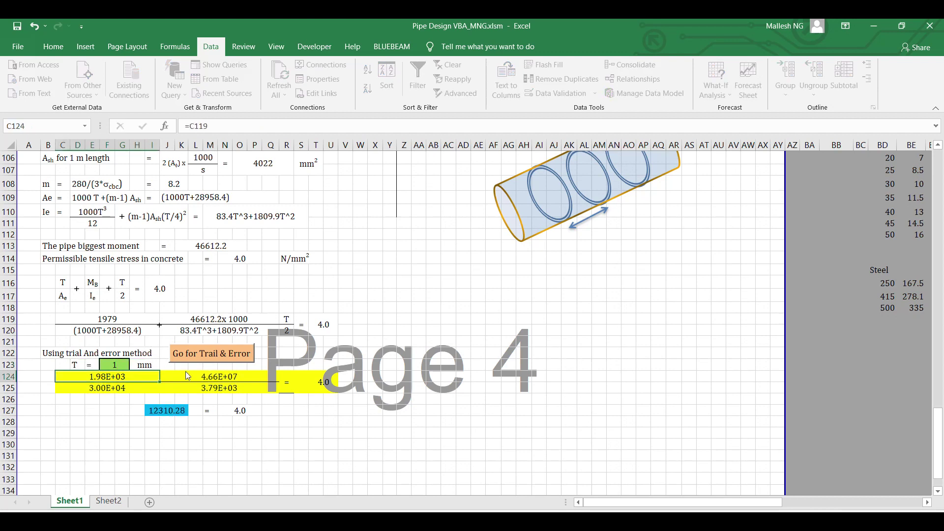
Rerun Goal Seek with I127 to 4 by changing F123, returning T to 254 mm.
left_click(708, 94)
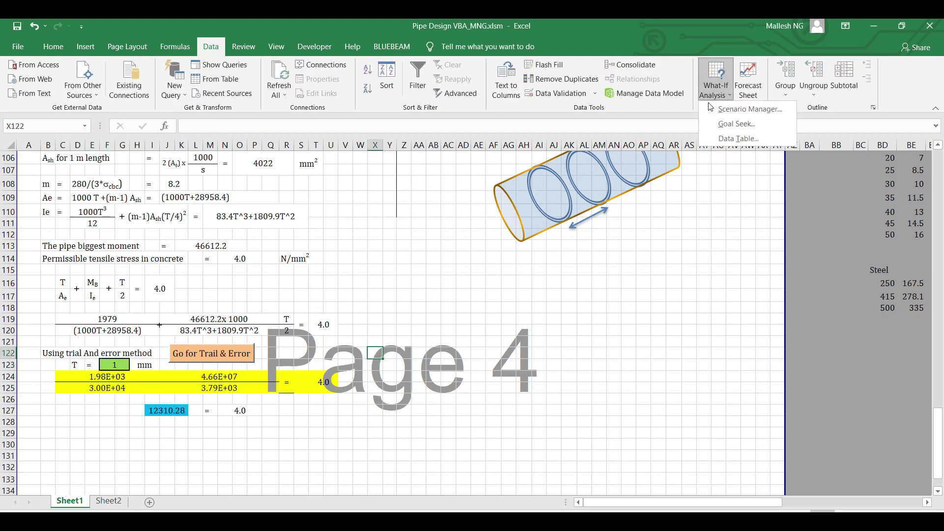
left_click(745, 124)
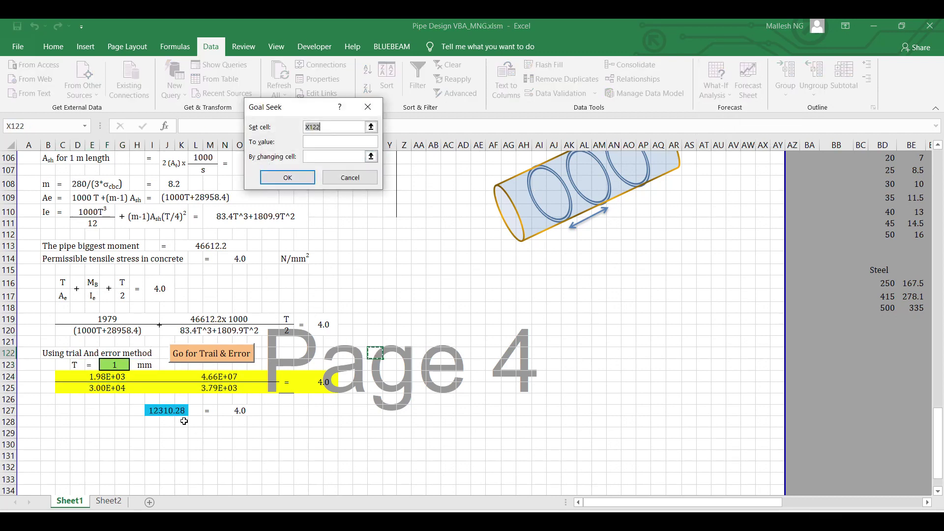
left_click(372, 127)
left_click(166, 411)
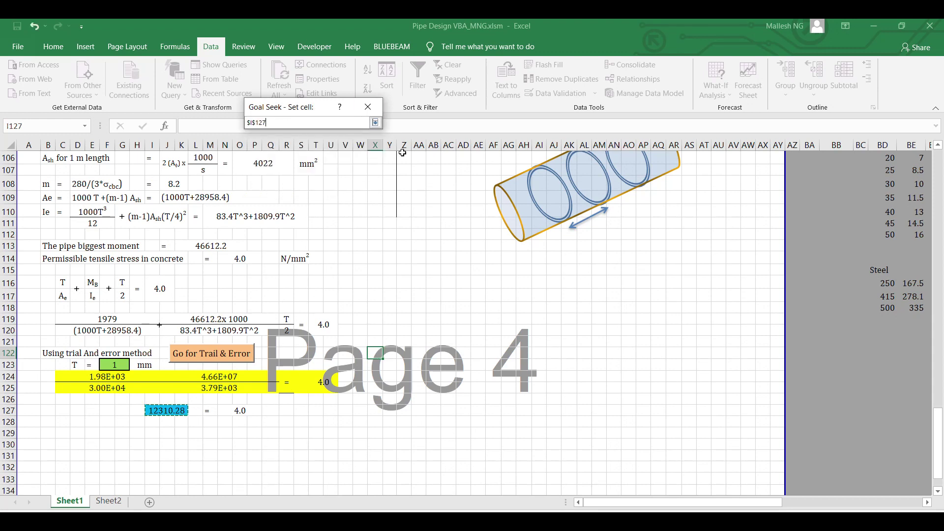
left_click(375, 122)
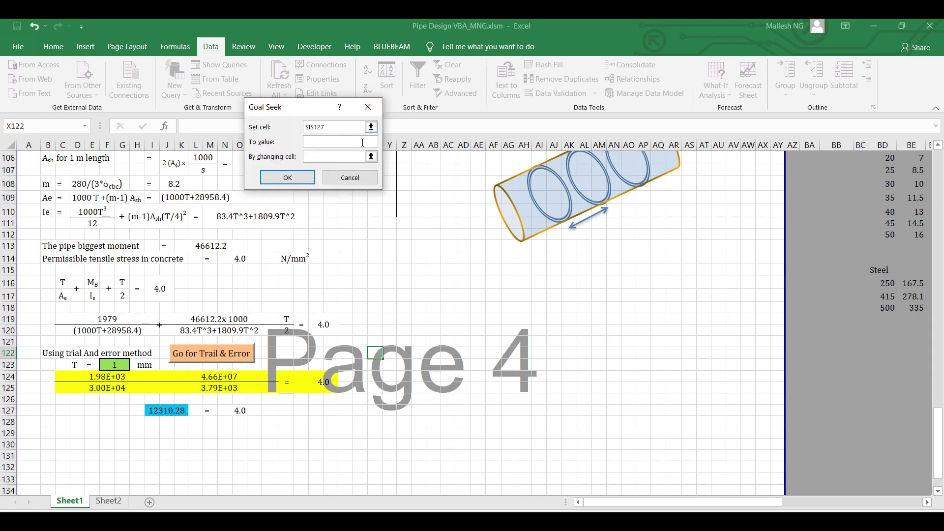
left_click(362, 143)
type("4")
left_click(371, 157)
left_click(108, 365)
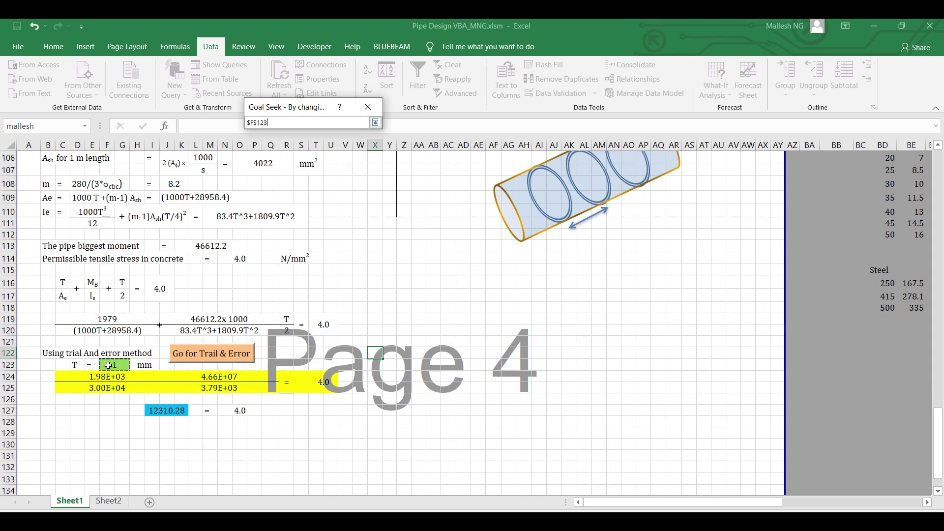
left_click(375, 122)
left_click(291, 178)
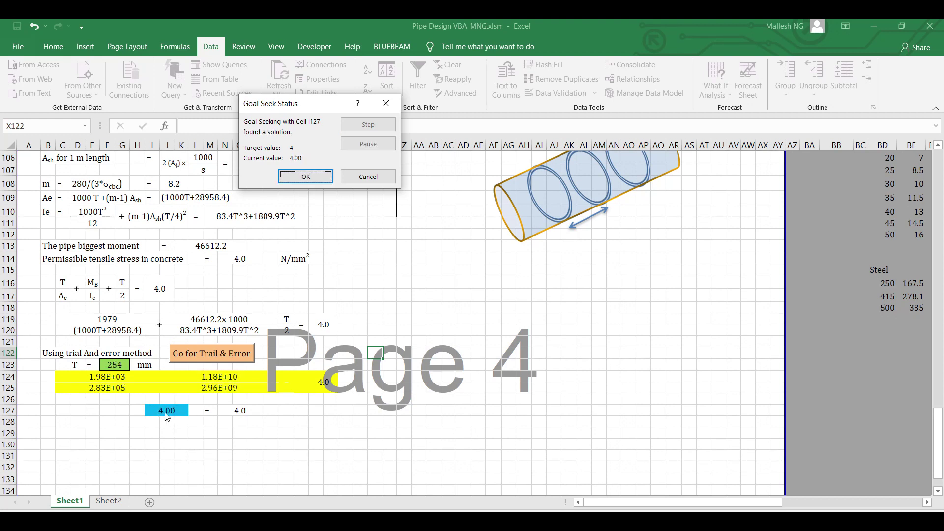
left_click(301, 178)
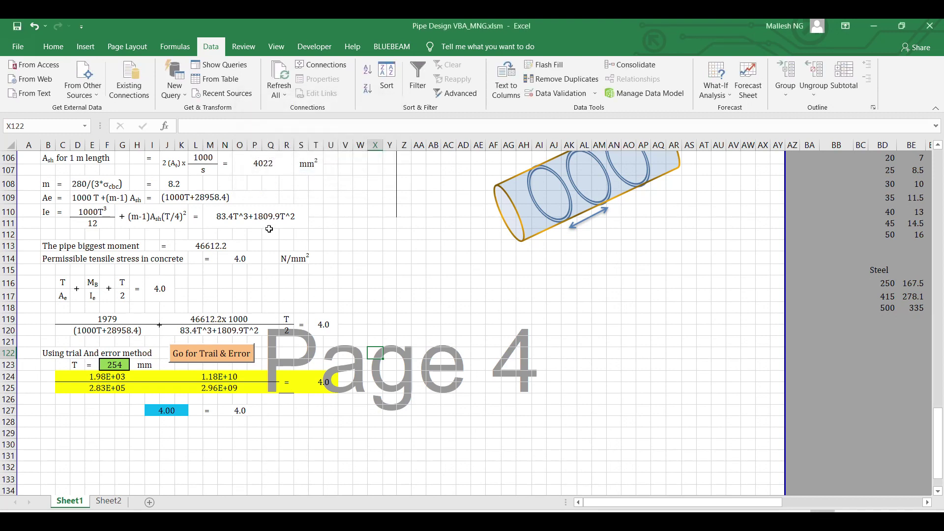
Change the stress condition sign in H116 to <=.
left_click(141, 292)
type("=")
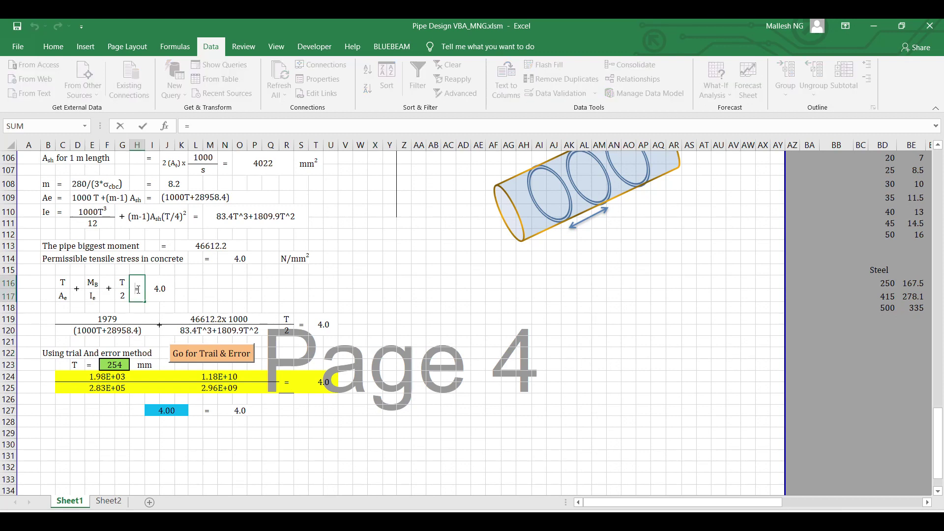
type("<")
key("Return")
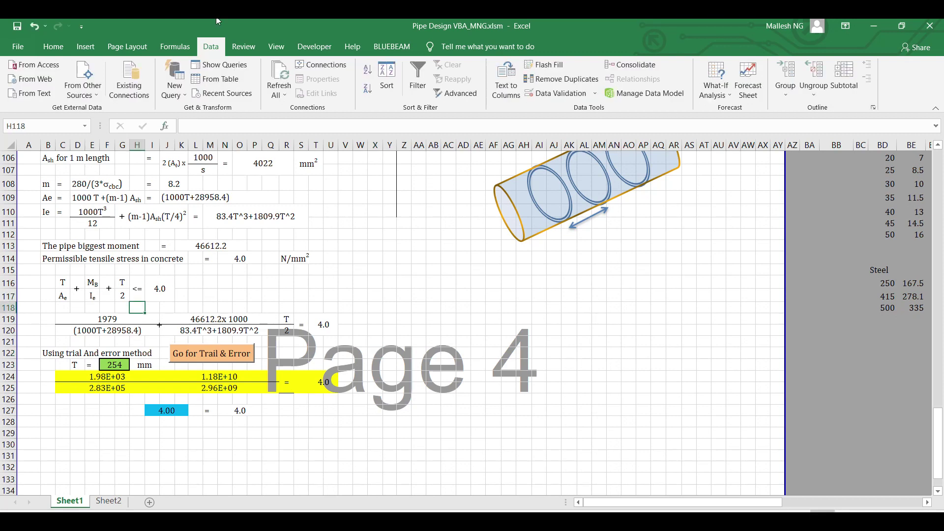
left_click(388, 255)
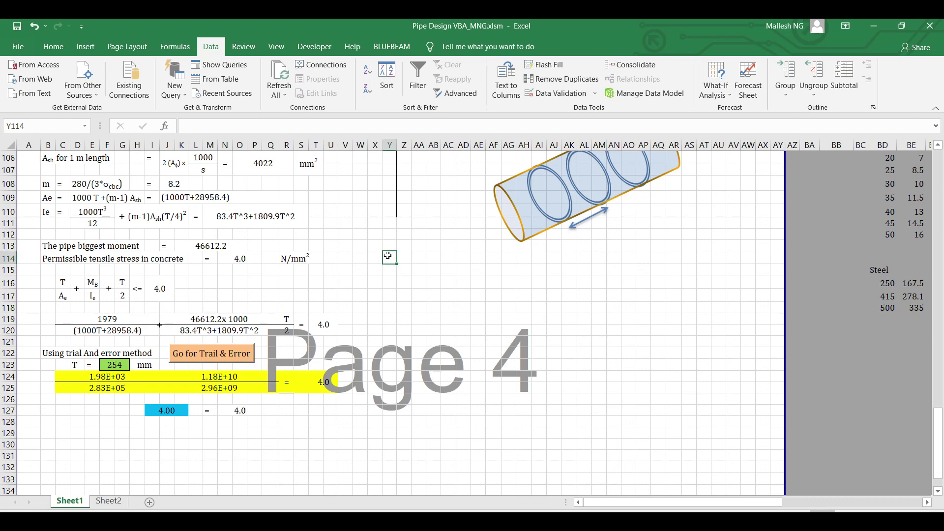
Reset T to 1 and run the trial-and-error macro, ending at T = 255 mm, I127 = 3.97.
left_click(208, 353)
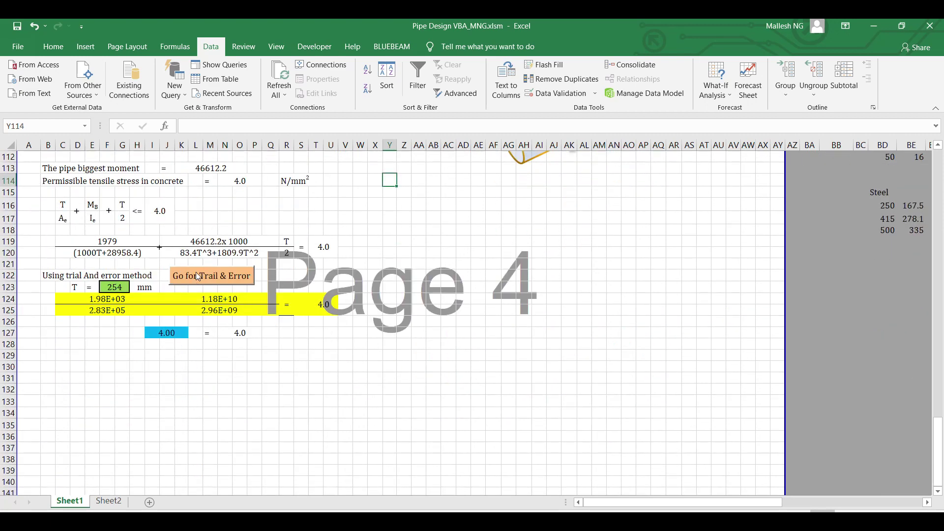
left_click(122, 287)
type("1")
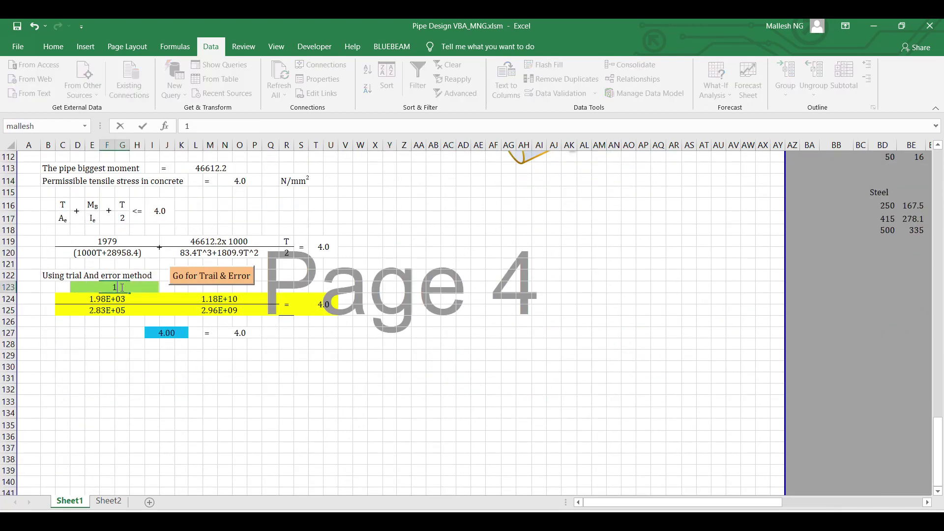
key("Return")
left_click(314, 253)
left_click(202, 276)
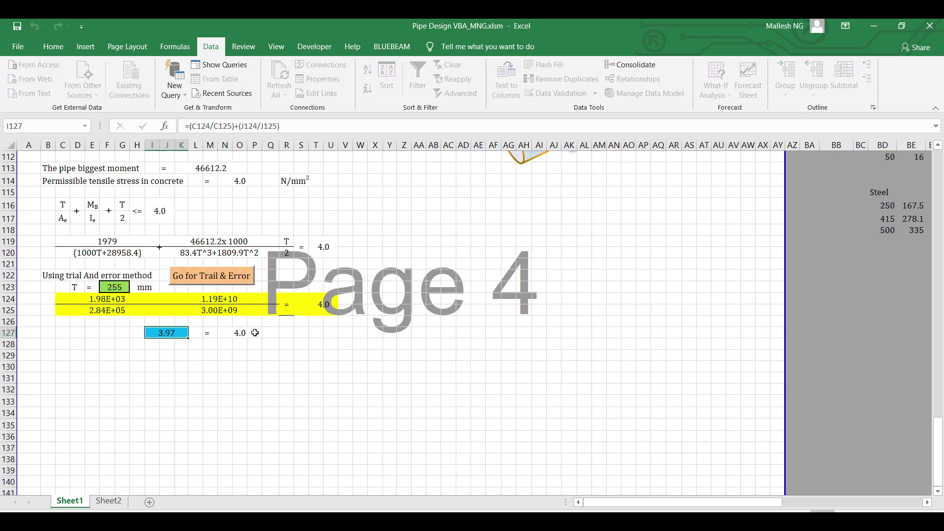
left_click_drag(57, 286, 146, 285)
Open Module1's enter() loop in the VBA editor beside the sheet and insert a new Module3.
left_click(448, 332)
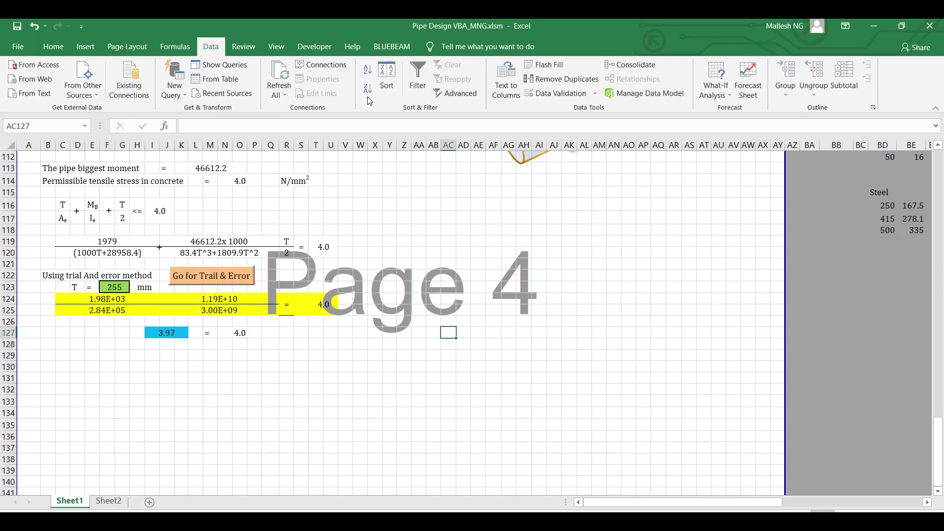
left_click(322, 52)
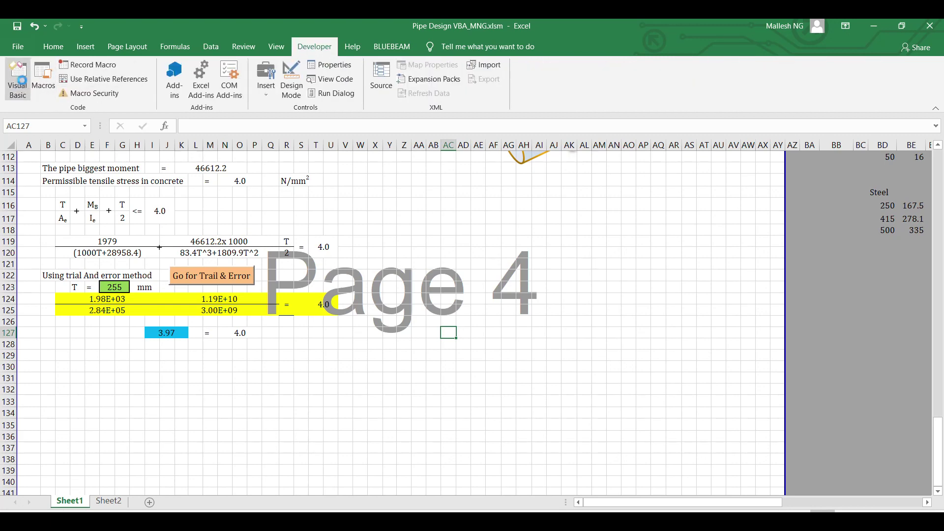
left_click(20, 79)
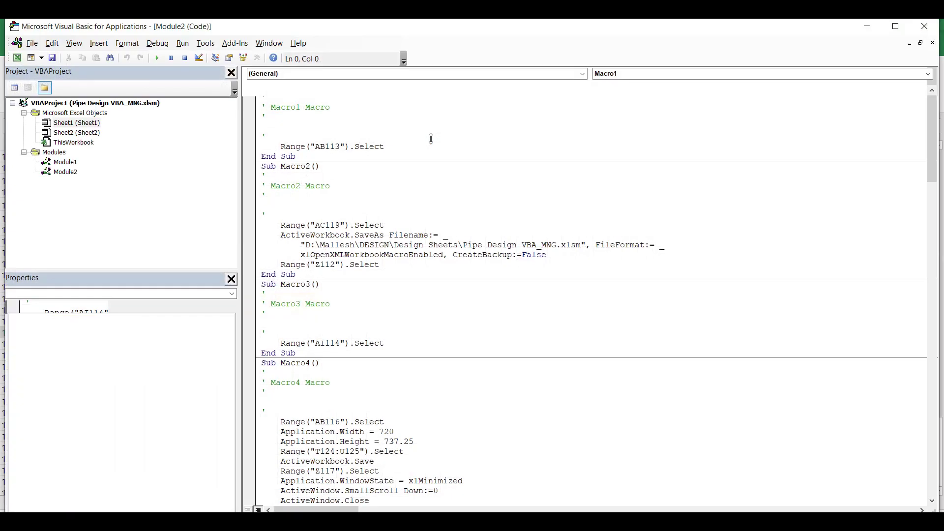
double_click(68, 163)
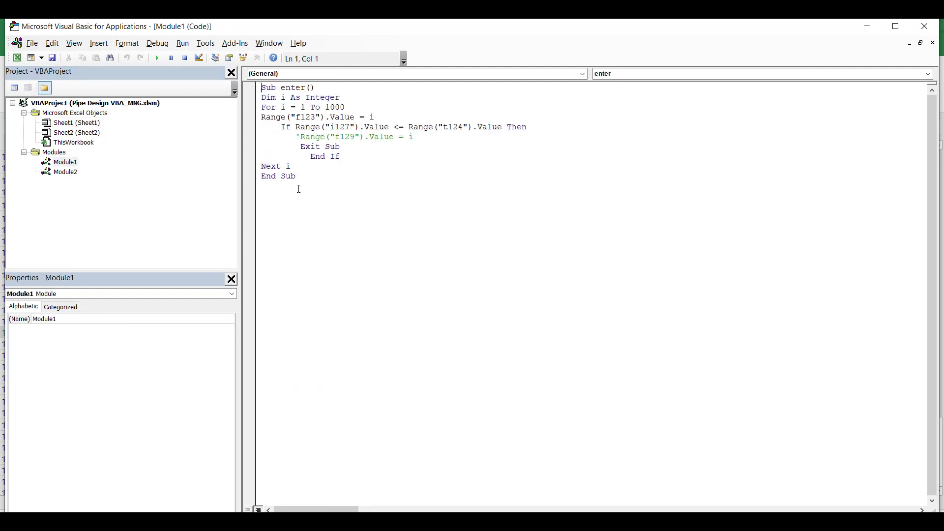
left_click(396, 189)
left_click_drag(280, 30, 472, 135)
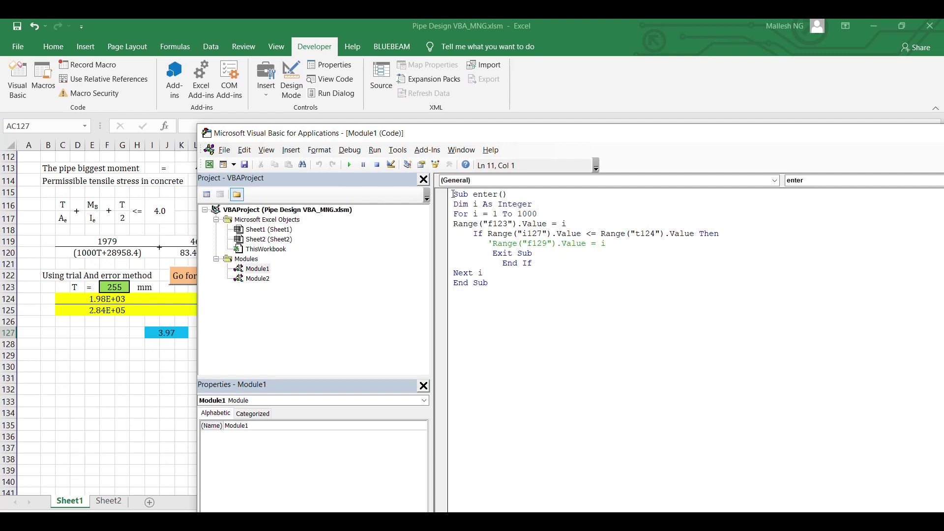
left_click_drag(453, 194, 525, 191)
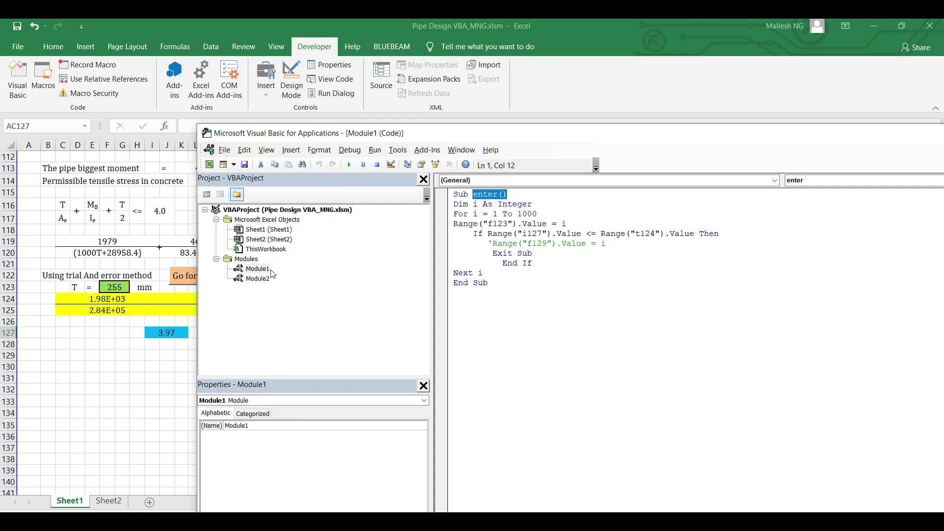
left_click(291, 149)
left_click(309, 192)
Type a 'sub pro()' procedure declaration in Module3.
type("sub pro")
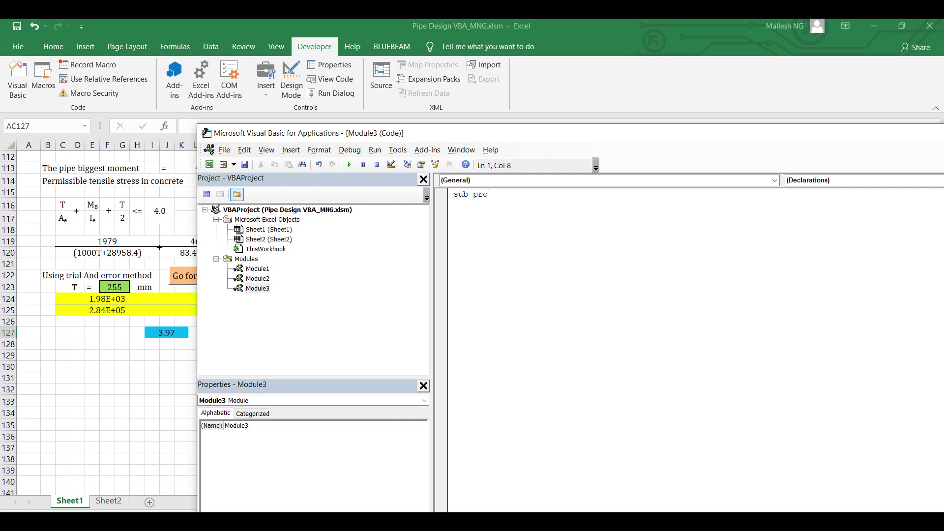
type("()")
key("Return")
left_click_drag(488, 215, 453, 195)
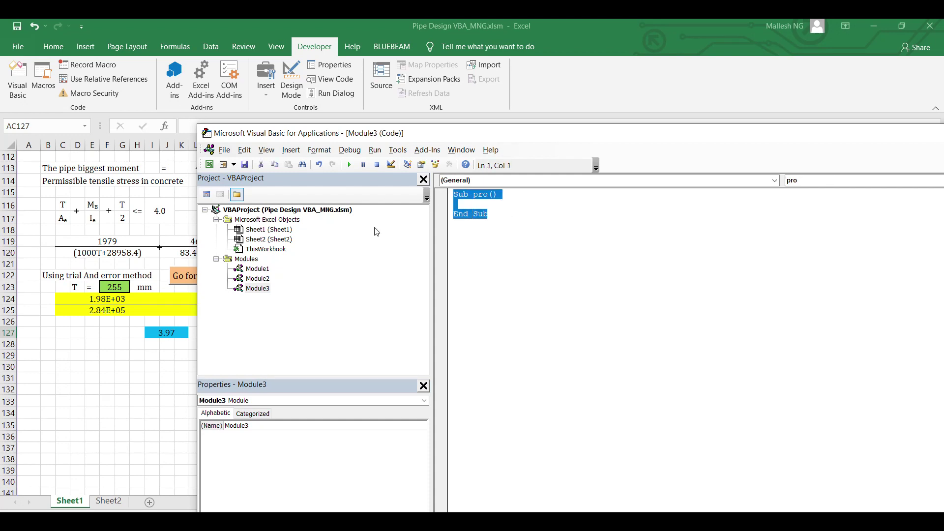
In Module1, add blank lines after Sub enter(), Next i and the Dim i As Integer line.
double_click(261, 270)
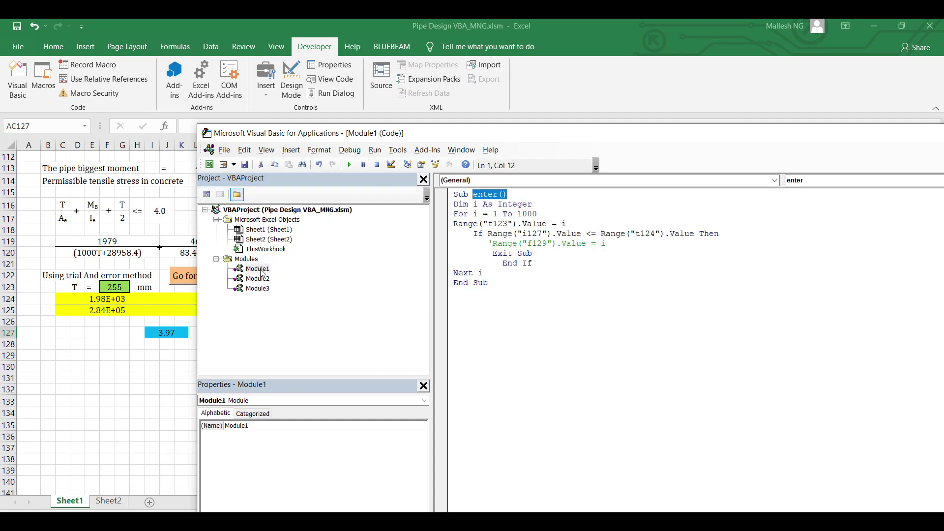
left_click(517, 196)
key("Return")
left_click(495, 283)
key("Return")
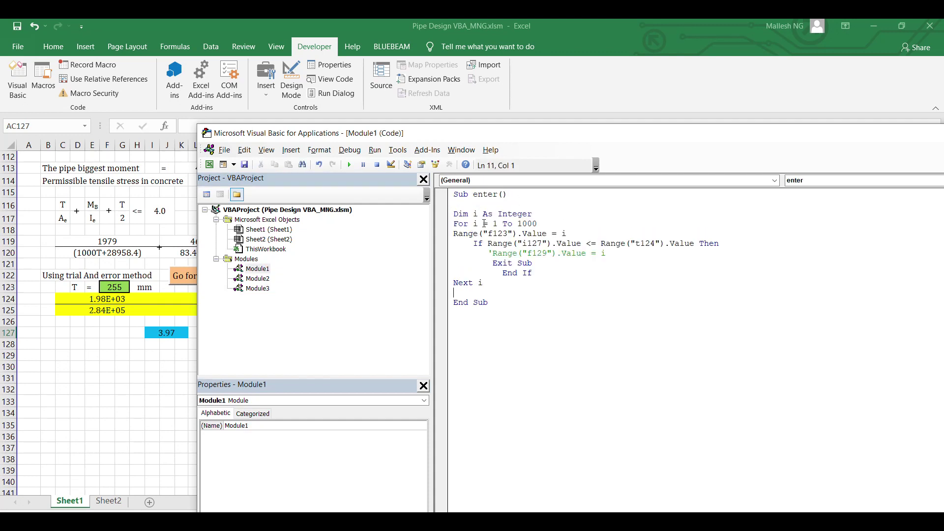
left_click(542, 215)
key("Return")
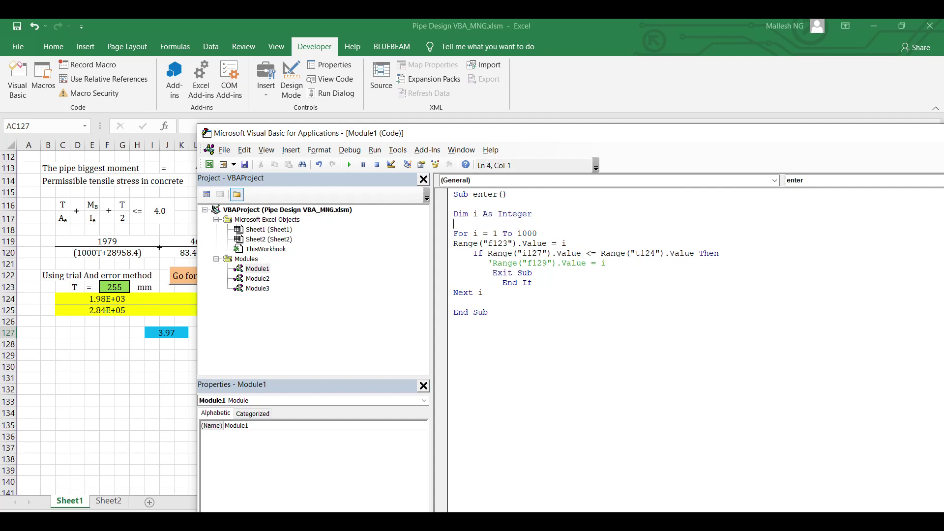
Add blank lines before End Sub and below the For i = 1 To 1000 line.
left_click_drag(541, 215, 453, 211)
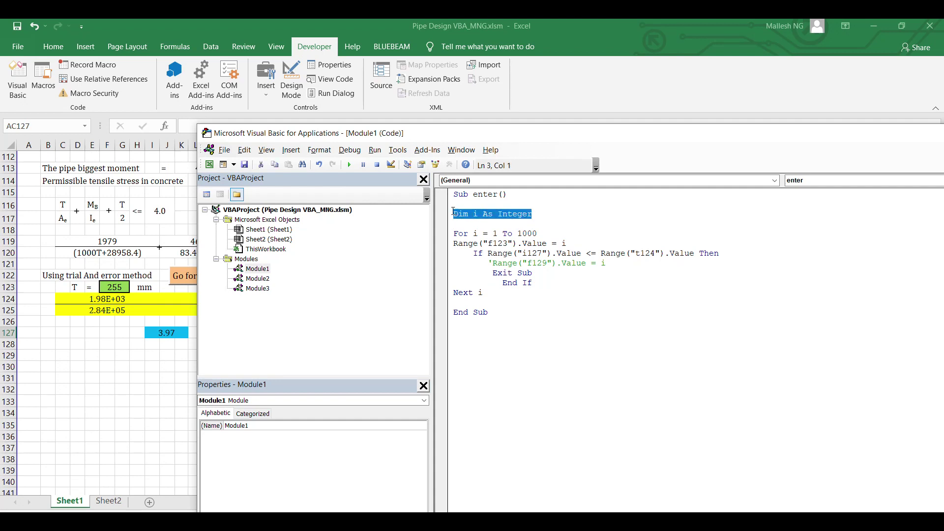
left_click(463, 227)
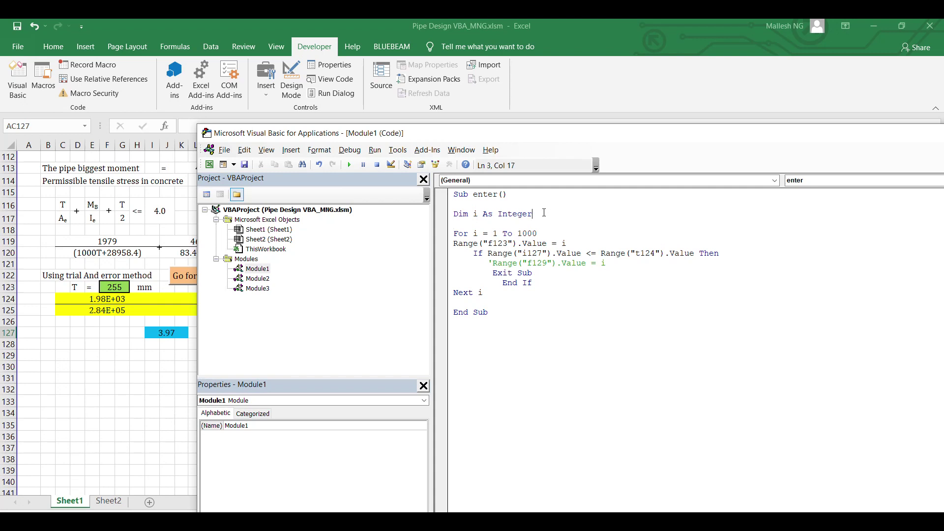
left_click(478, 301)
key("Return")
left_click_drag(455, 234, 540, 232)
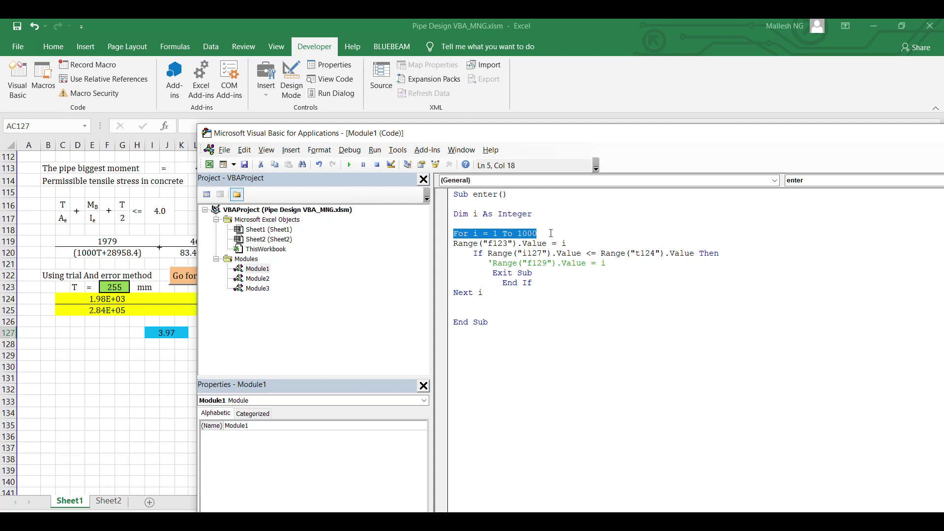
key("End")
key("Return")
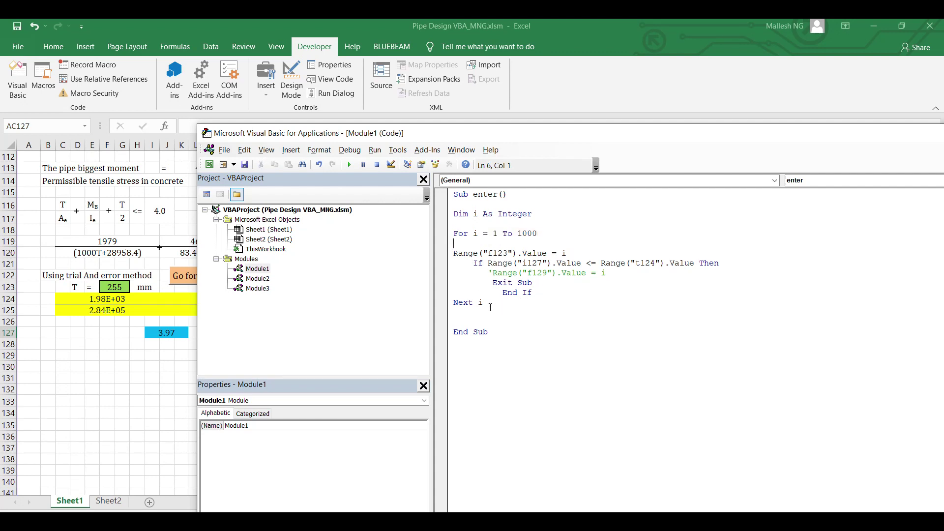
left_click(449, 305)
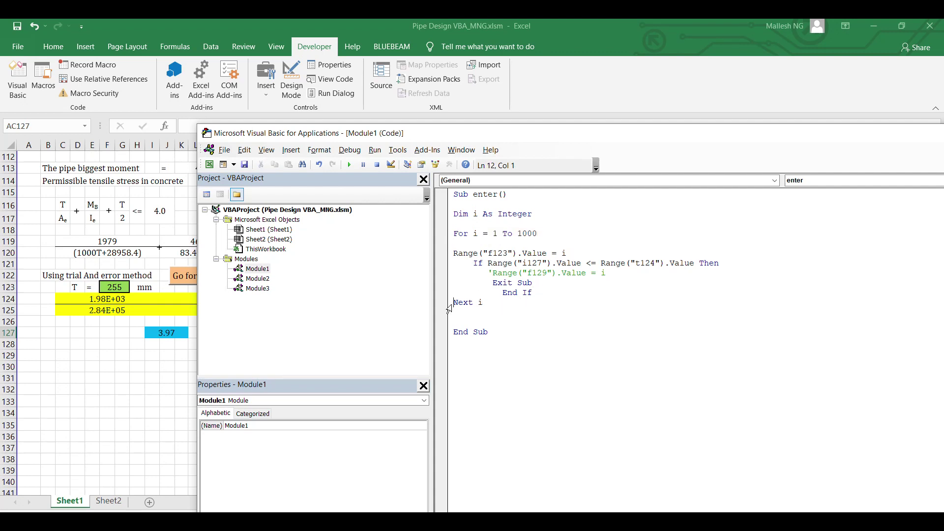
left_click(460, 234)
left_click(462, 305)
Set a breakpoint on Next i and run enter, pausing with T = 1 and I127 = 12310.28.
left_click(498, 253)
left_click(441, 303)
left_click(348, 164)
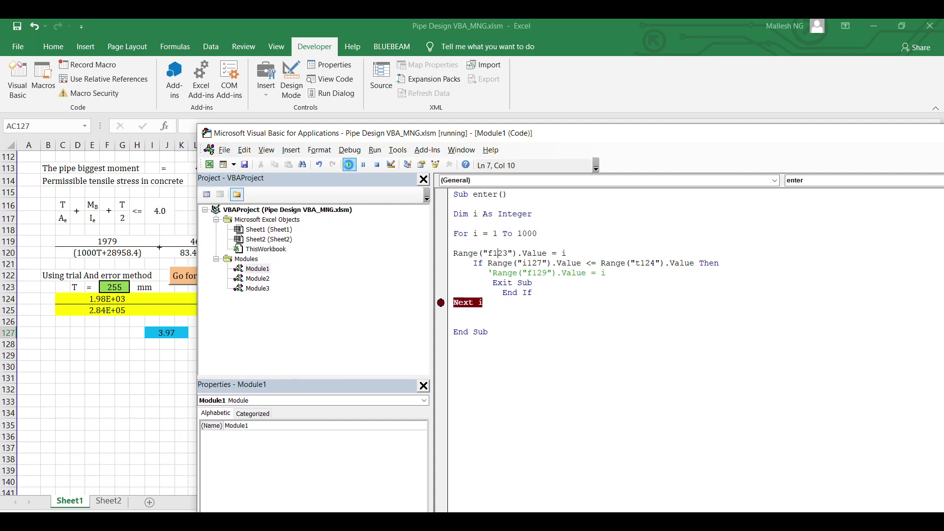
left_click(508, 220)
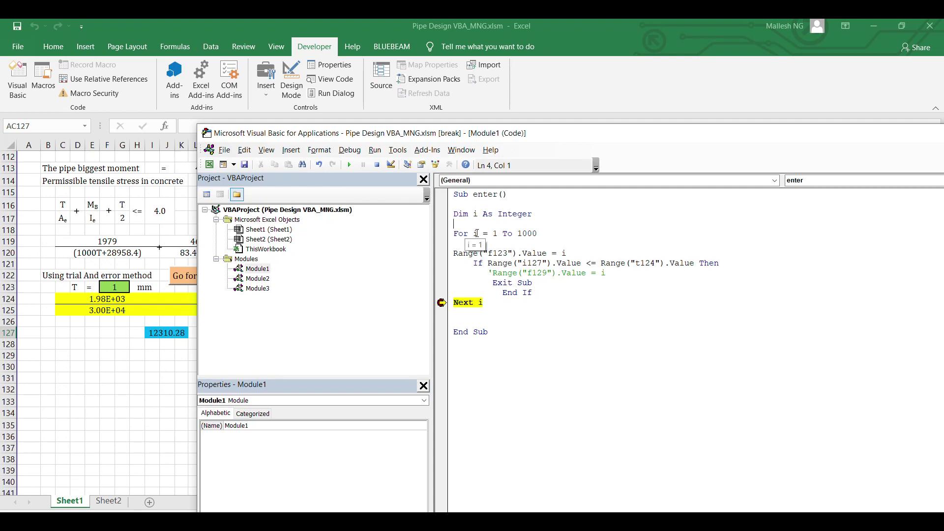
mouse_move(474, 254)
mouse_move(525, 256)
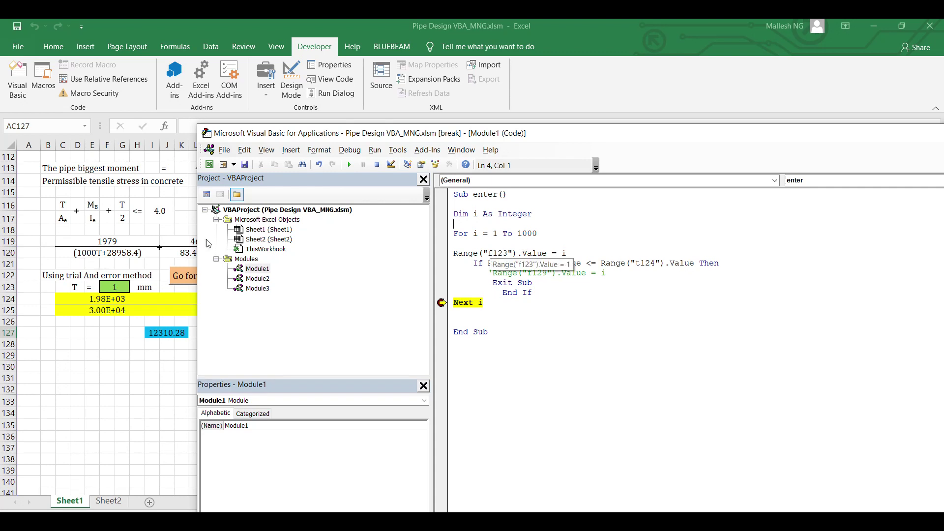
left_click_drag(336, 133, 408, 132)
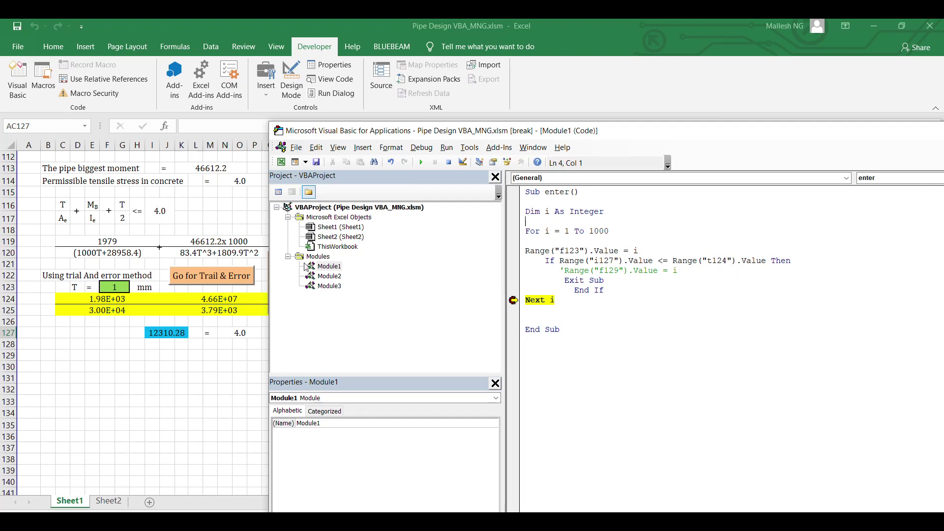
Continue the paused enter macro through several loop passes.
left_click(421, 162)
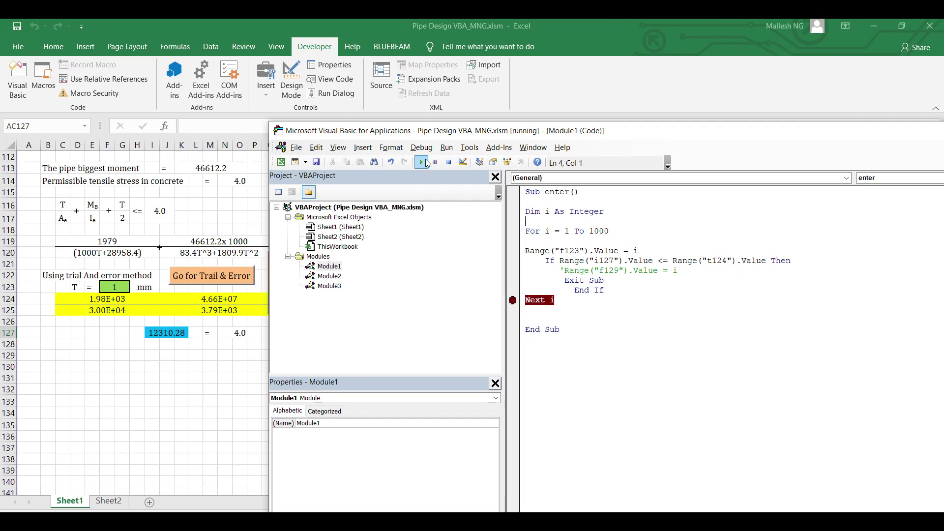
mouse_move(637, 251)
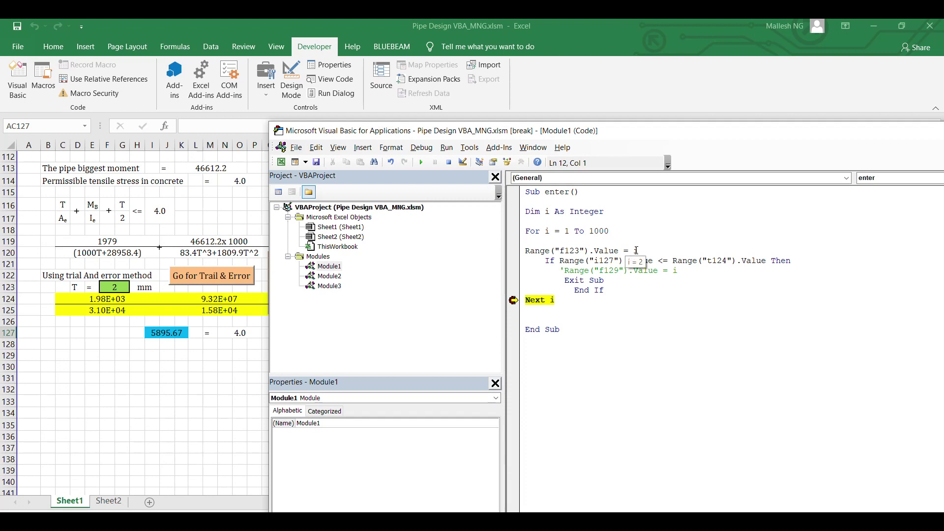
key("F5")
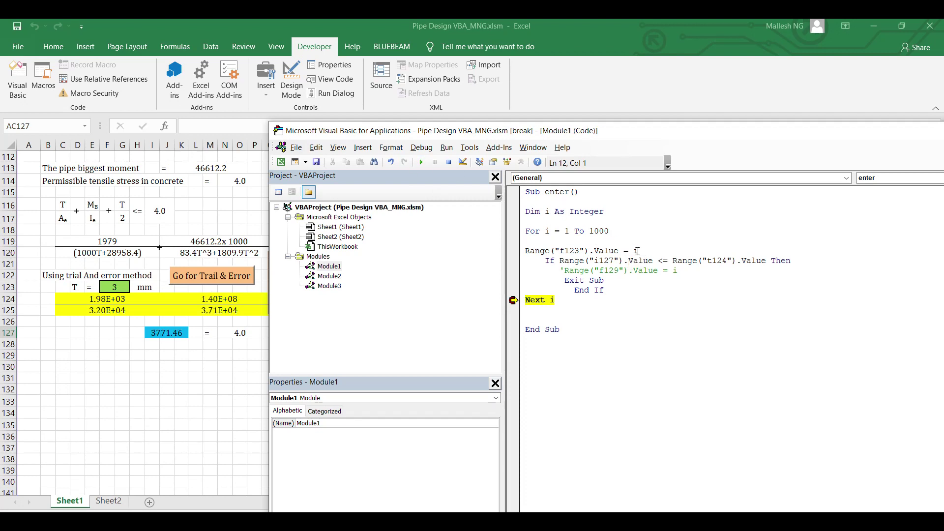
left_click(422, 162)
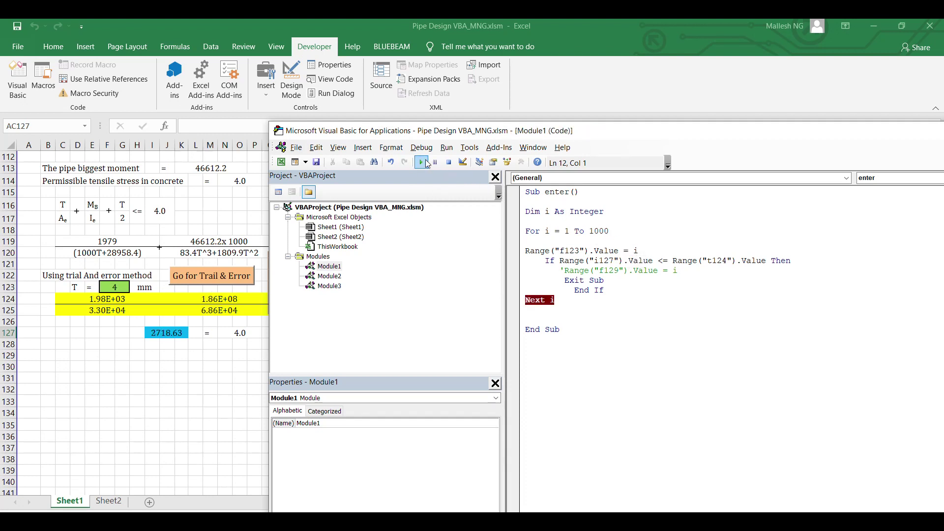
left_click(426, 164)
left_click(426, 163)
left_click(426, 164)
left_click(426, 164)
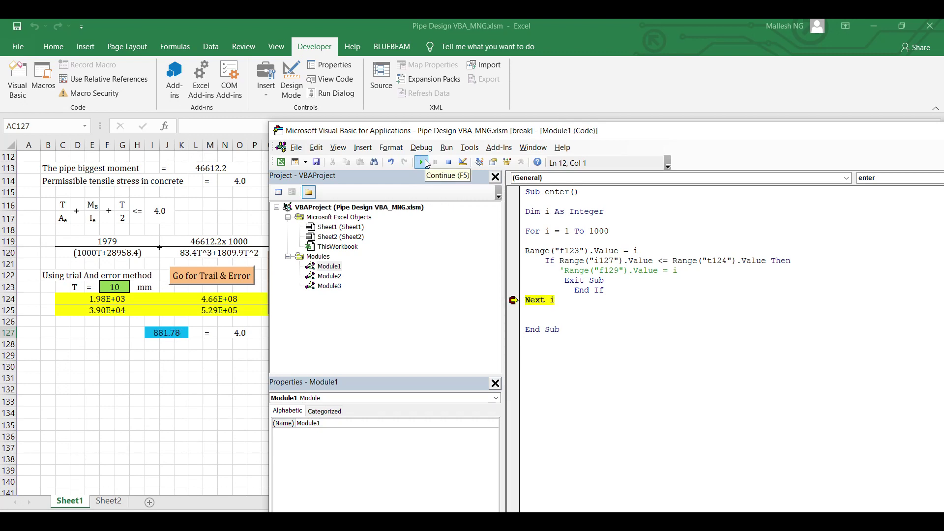
Reset the macro and rerun Go for Trail & Error, reaching T = 246, I127 = 4.29.
left_click(448, 162)
left_click(122, 377)
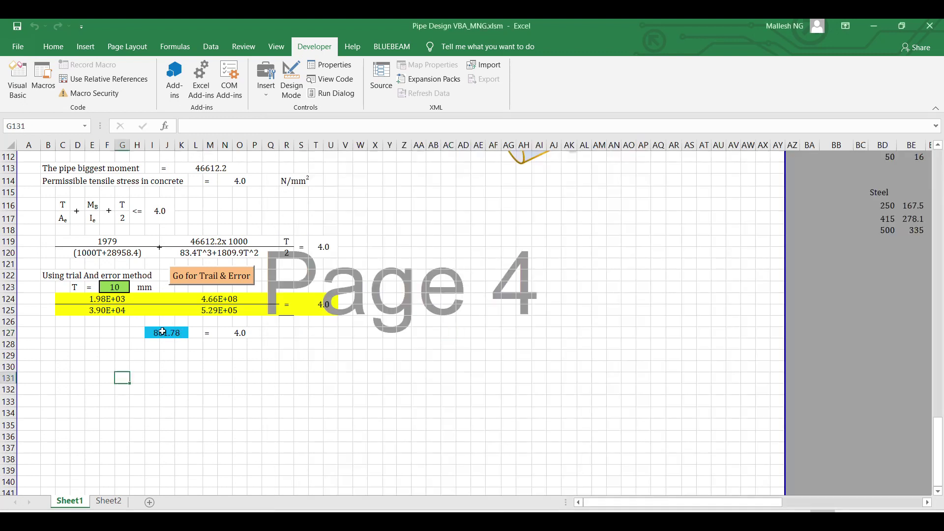
left_click(191, 276)
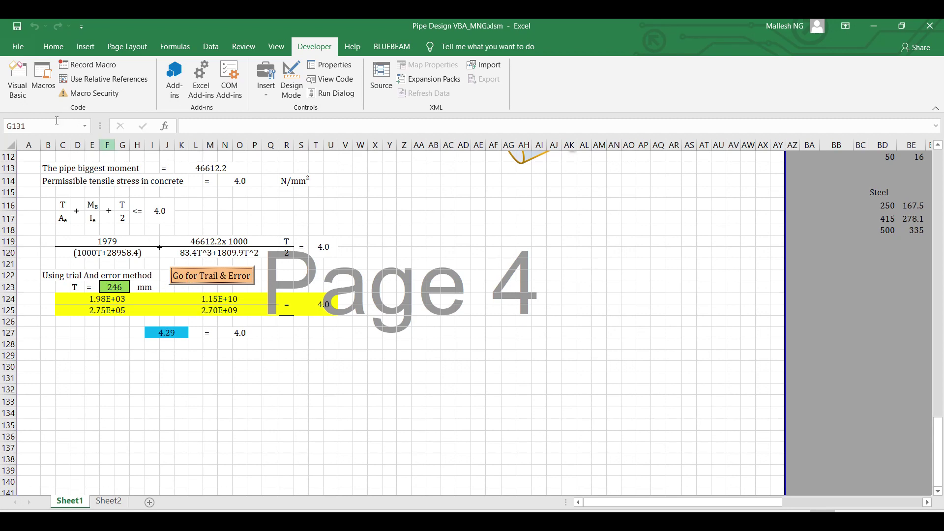
Clear the Next i breakpoint in Module1 and close the VBA editor.
left_click(25, 87)
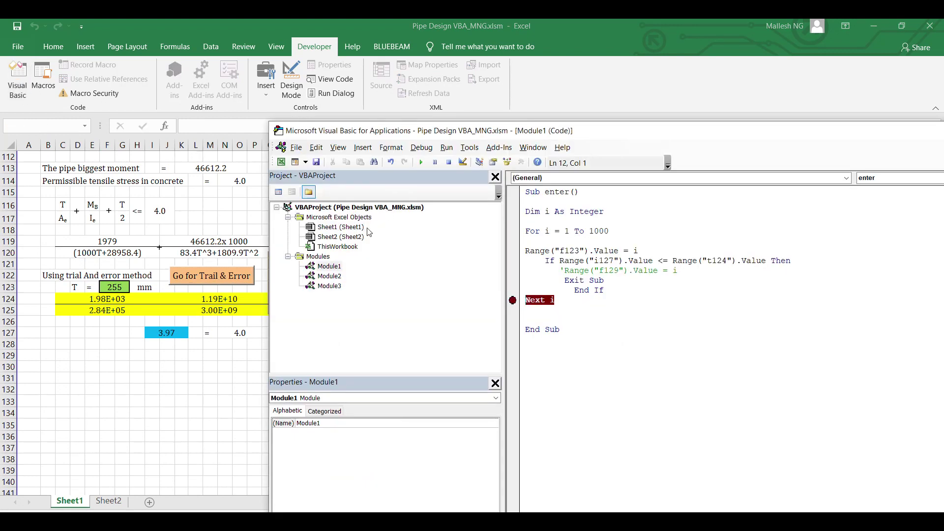
left_click(338, 268)
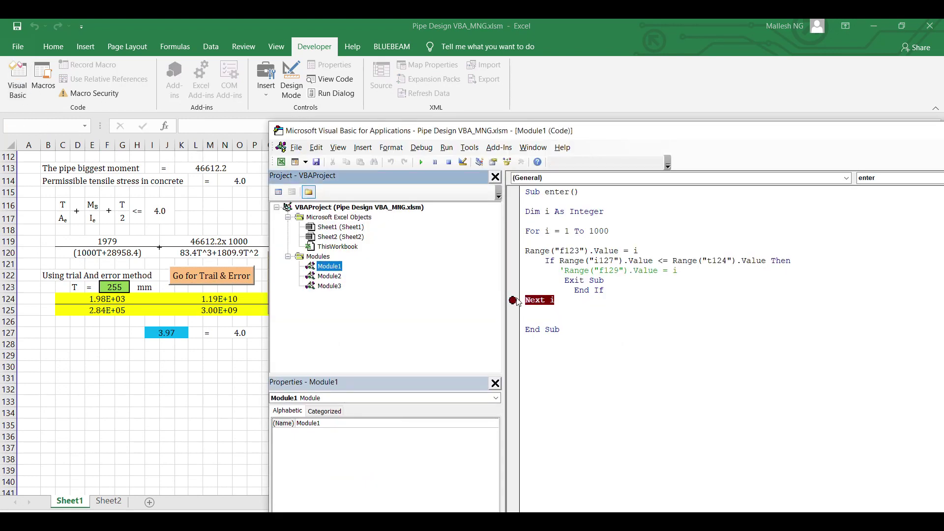
left_click(515, 301)
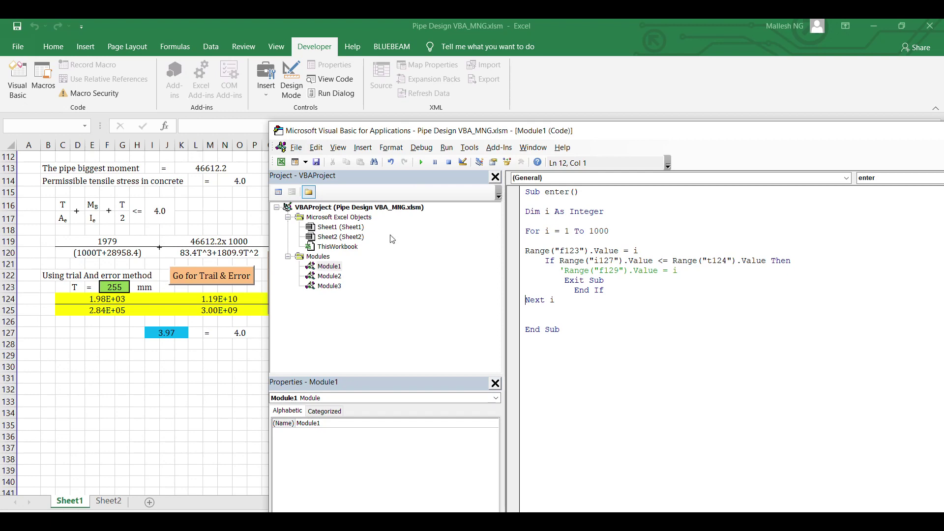
left_click_drag(788, 130, 477, 130)
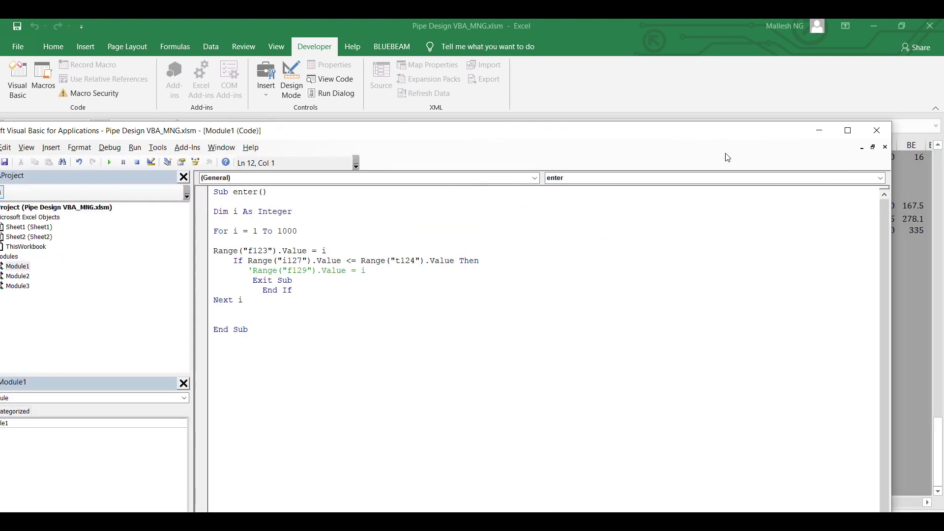
left_click(877, 130)
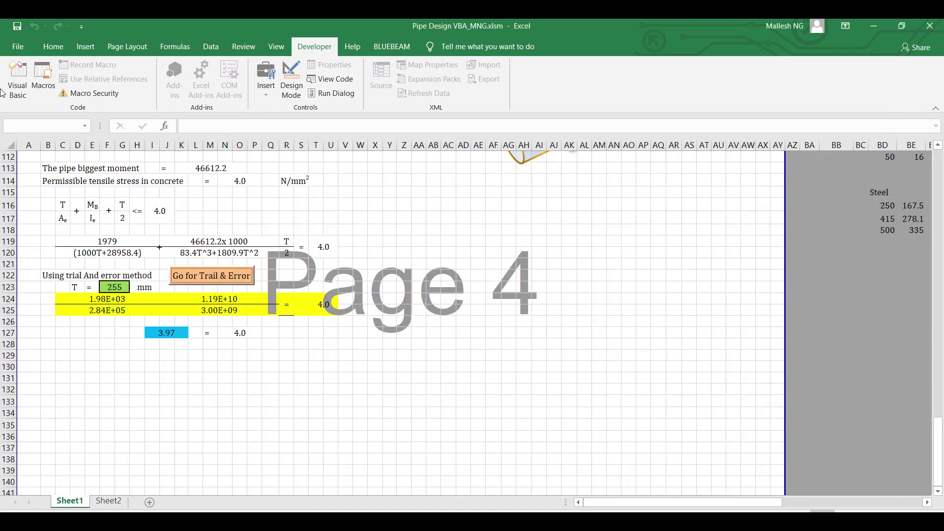
Reopen the VBA editor maximised and save the workbook, acknowledging the personal-information warning.
left_click(15, 79)
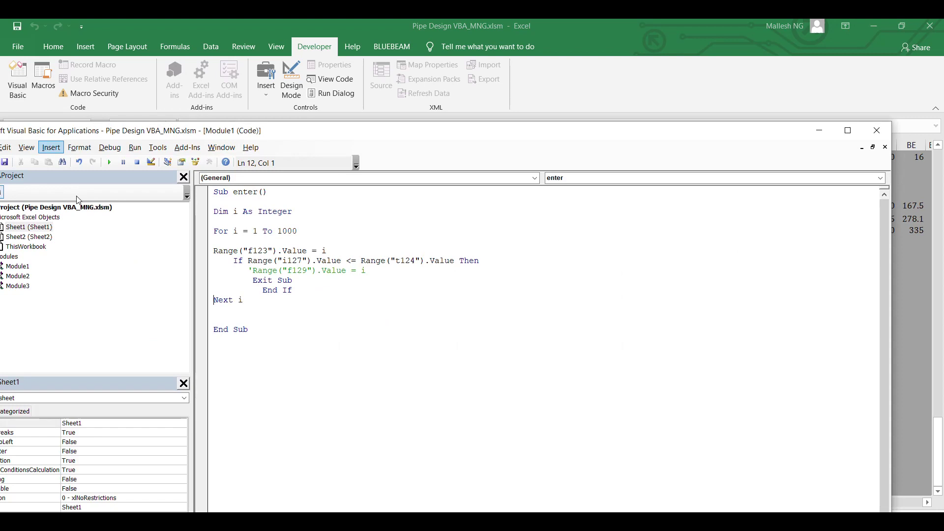
double_click(255, 130)
left_click(60, 157)
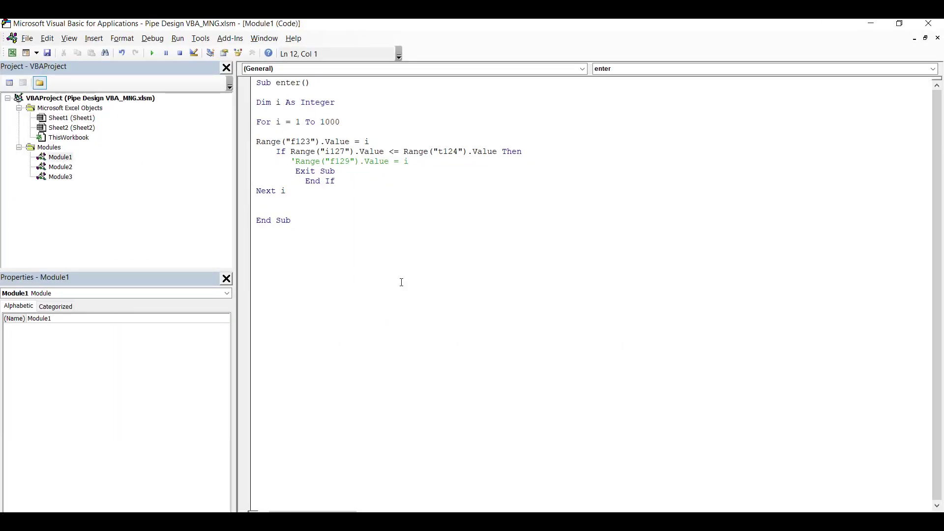
left_click(48, 53)
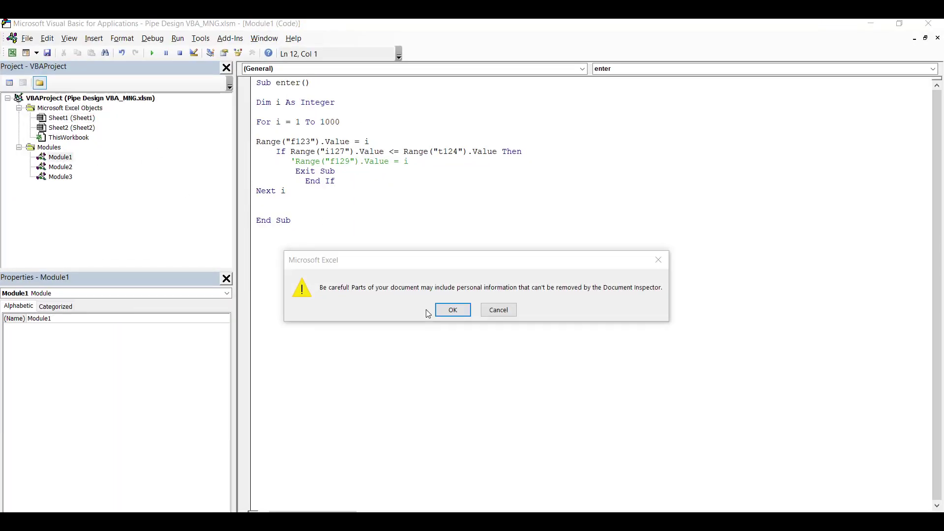
left_click(448, 309)
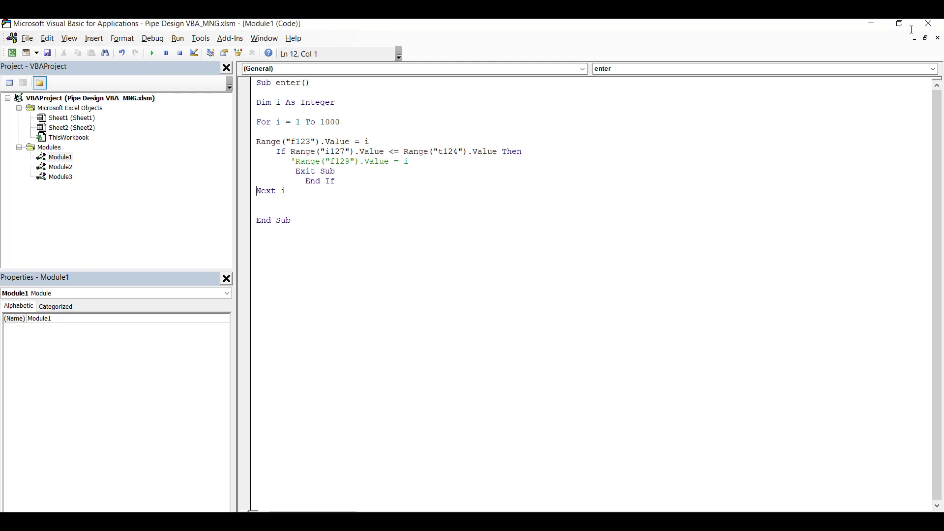